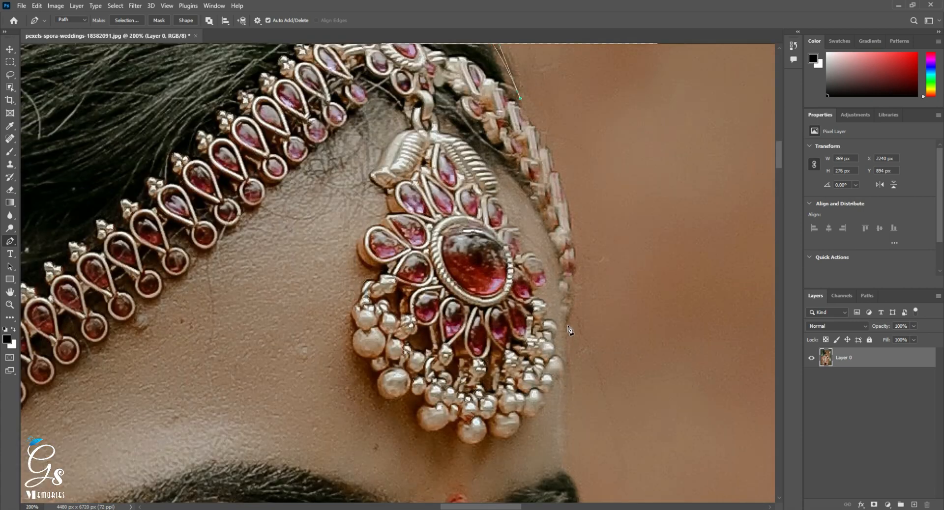
Continue the Pen path down the forehead beside the head ornament and around the outer end of the far eyebrow.
left_click_drag(568, 325, 574, 137)
left_click(568, 325, "alt")
left_click_drag(572, 295, 581, 243)
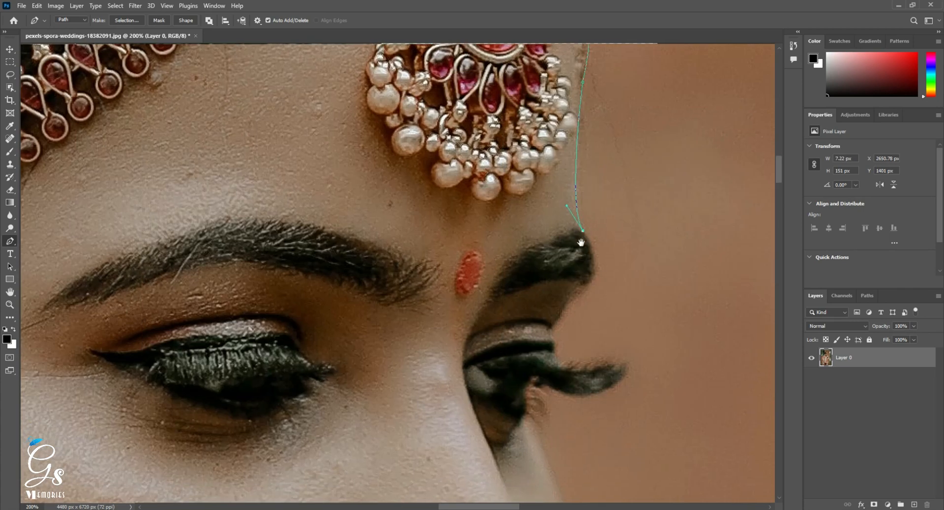
left_click(568, 303, "alt")
left_click_drag(516, 319, 566, 266)
left_click_drag(559, 263, 557, 266)
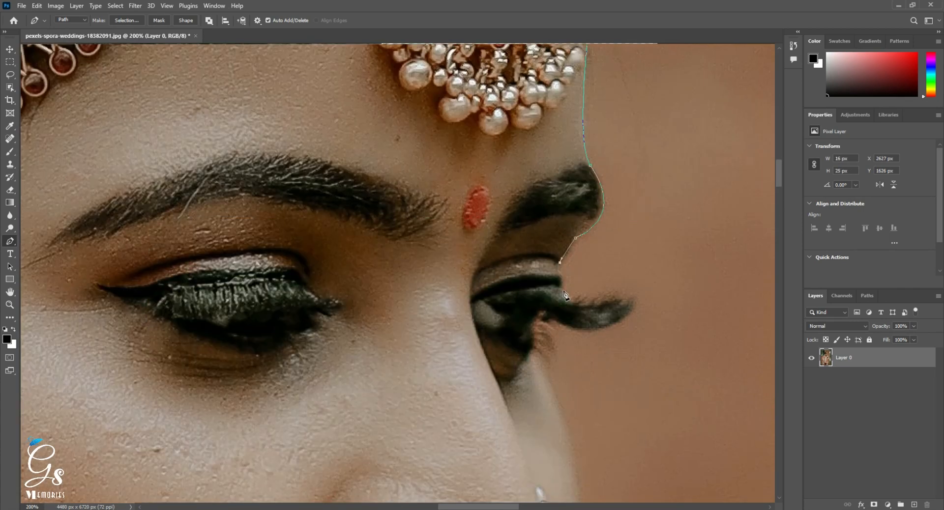
Trace the path along the far eyelid, around the protruding eyelashes and back to the inner corner below them.
left_click_drag(568, 298, 553, 217)
left_click_drag(607, 218, 647, 202)
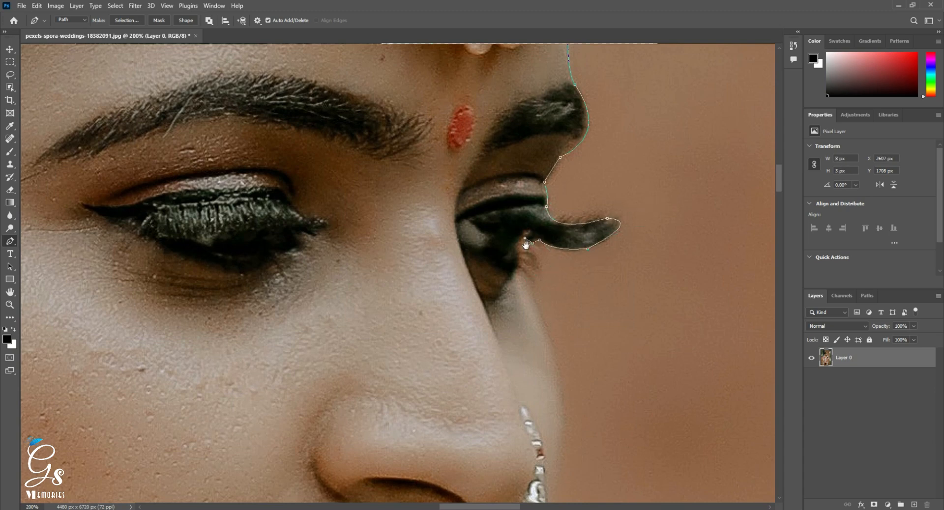
left_click_drag(525, 245, 528, 187)
left_click(519, 186)
left_click(520, 198)
Extend the path down the cheek and nose contour and around the hanging pearls of the nose ring.
left_click_drag(577, 356, 552, 293)
left_click_drag(545, 323, 605, 139)
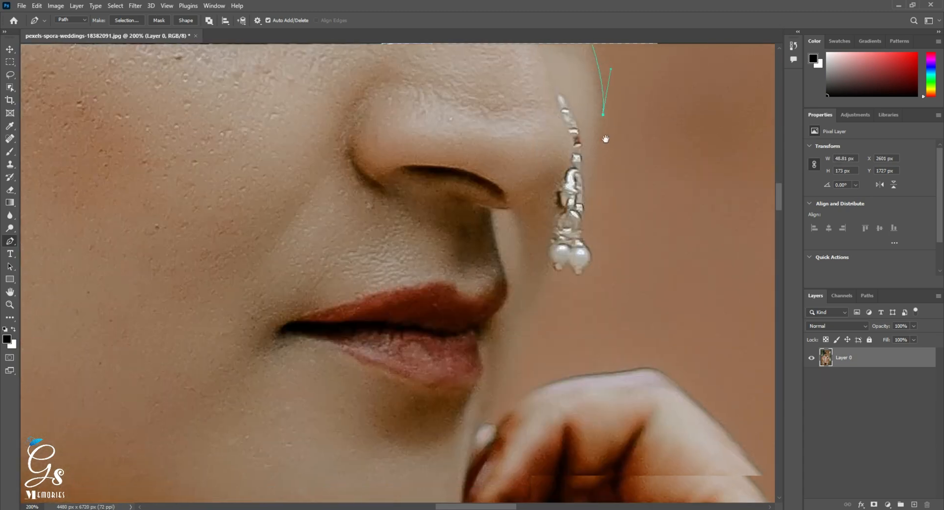
left_click_drag(586, 199, 570, 227)
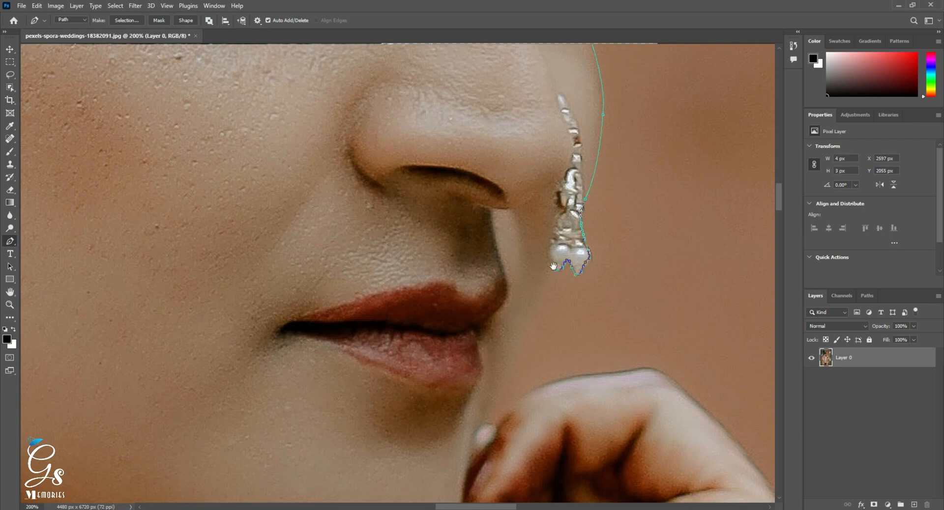
left_click_drag(554, 266, 571, 103)
Extend the path from the nose ring to the raised hand's fingertip, over the knuckles and onto the back of the hand.
left_click(509, 260)
left_click_drag(564, 232, 451, 141)
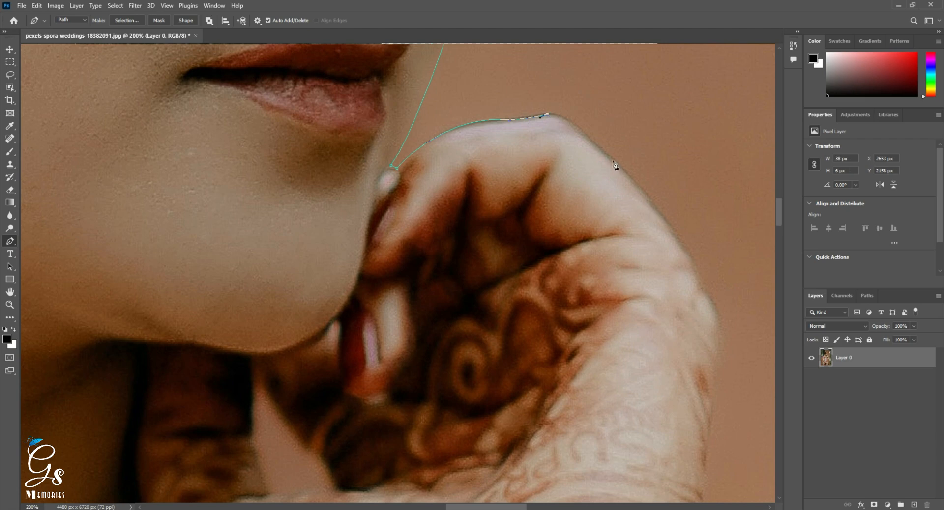
left_click_drag(648, 227, 604, 168)
left_click(658, 226, "alt")
left_click_drag(666, 253, 639, 186)
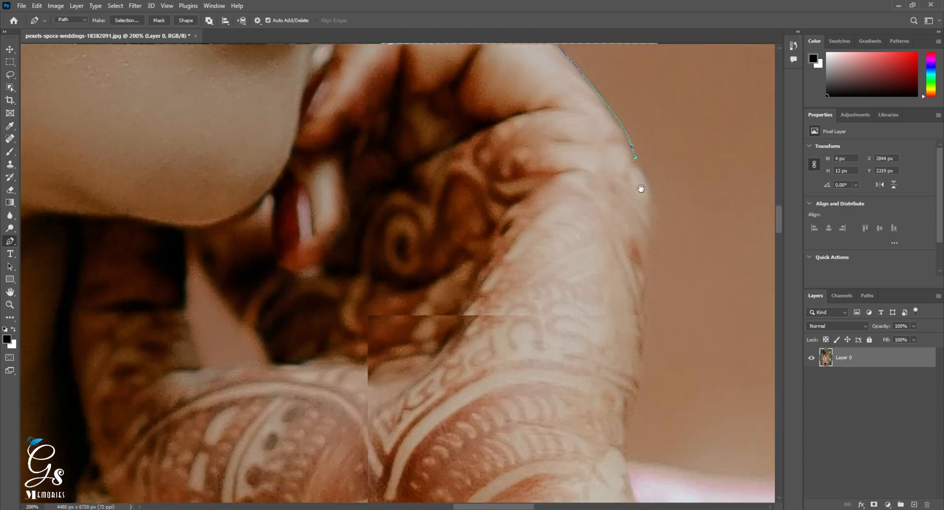
Trace the outer edge of the raised hand down to the wrist where the pink and white fabric begins.
left_click_drag(644, 288, 622, 388)
left_click(644, 288, "alt")
left_click_drag(650, 342, 591, 198)
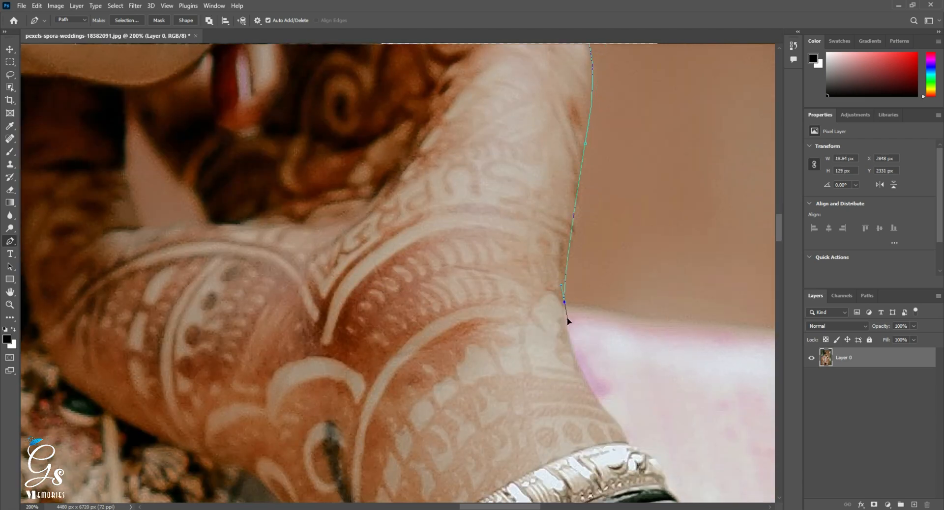
left_click(564, 302, "alt")
Trace the path along the upper edge of the pink and white fabric from the wrist to its purple border.
left_click_drag(604, 267, 346, 185)
scroll(489, 190, "down", 1)
scroll(500, 209, "up", 1)
left_click(349, 170)
left_click_drag(549, 191, 607, 199)
left_click(549, 191, "alt")
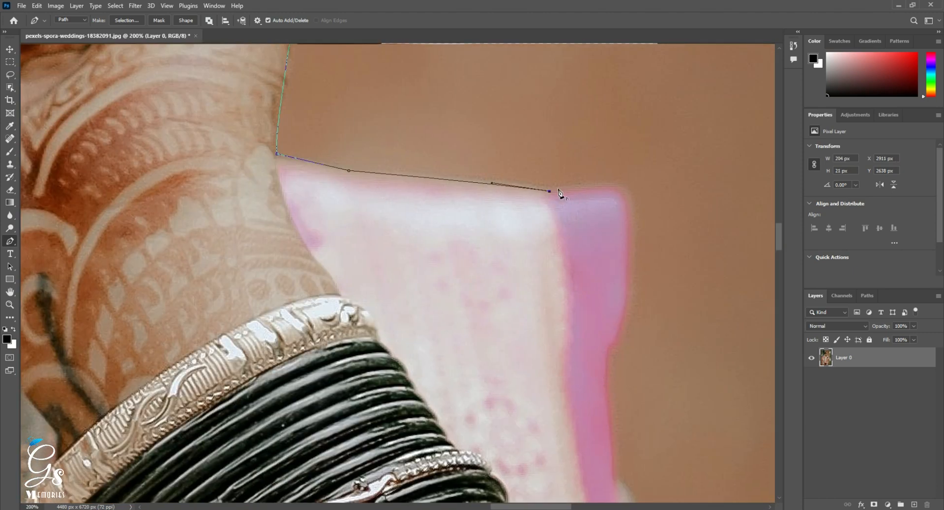
Continue the path around the fabric's outer corner and down its purple-pink border beside the bangles.
left_click_drag(613, 365, 612, 377)
left_click(626, 288, "alt")
left_click_drag(630, 361, 542, 249)
left_click_drag(571, 290, 568, 184)
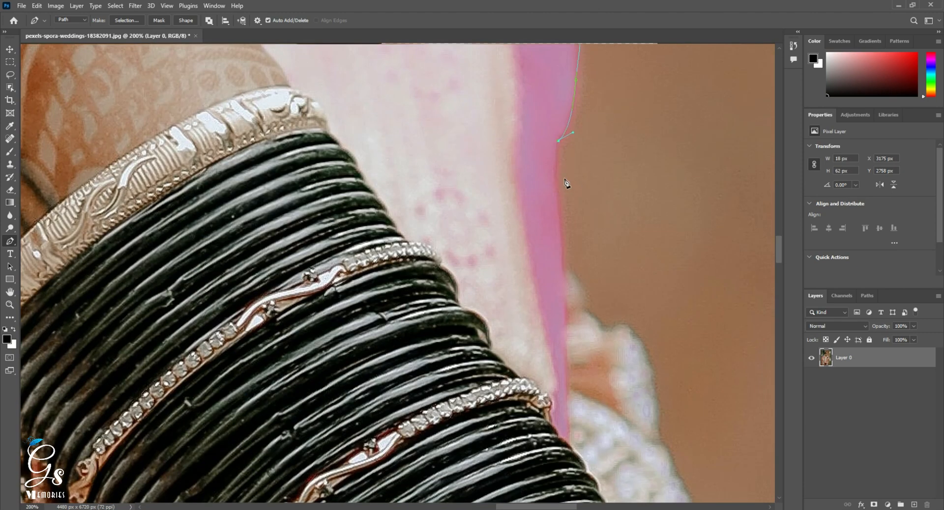
left_click(554, 171)
left_click(561, 263)
Trace the scalloped white lace edge of the fabric below the purple border with curved anchor points.
left_click_drag(573, 309, 428, 204)
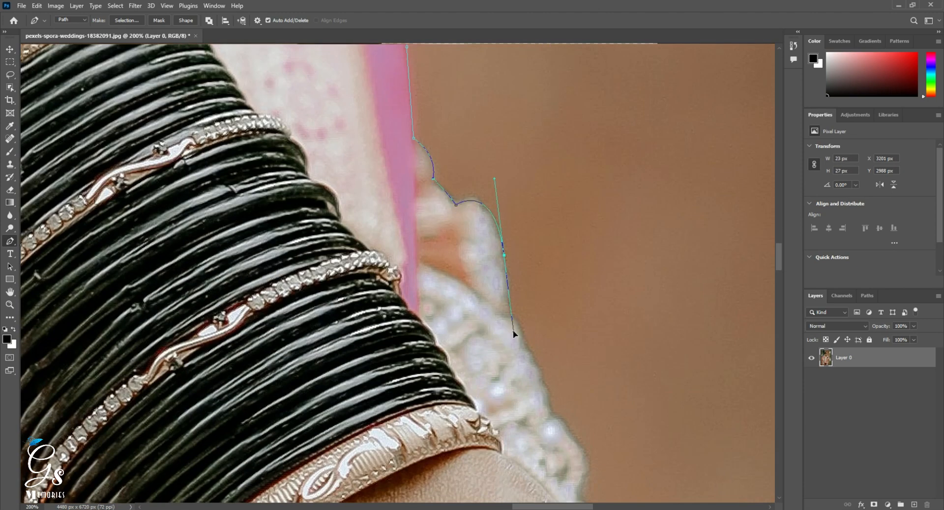
left_click_drag(513, 332, 514, 331)
left_click(504, 255, "alt")
scroll(509, 250, "down", 1)
left_click(510, 229)
left_click(514, 238)
scroll(524, 207, "down", 1)
left_click_drag(587, 301, 590, 318)
Continue the path along the lower lace edge to where the bare forearm begins.
left_click_drag(585, 339, 494, 144)
left_click(509, 175)
left_click(524, 205)
left_click(549, 240)
left_click(551, 249, "alt")
left_click(537, 281, "ctrl")
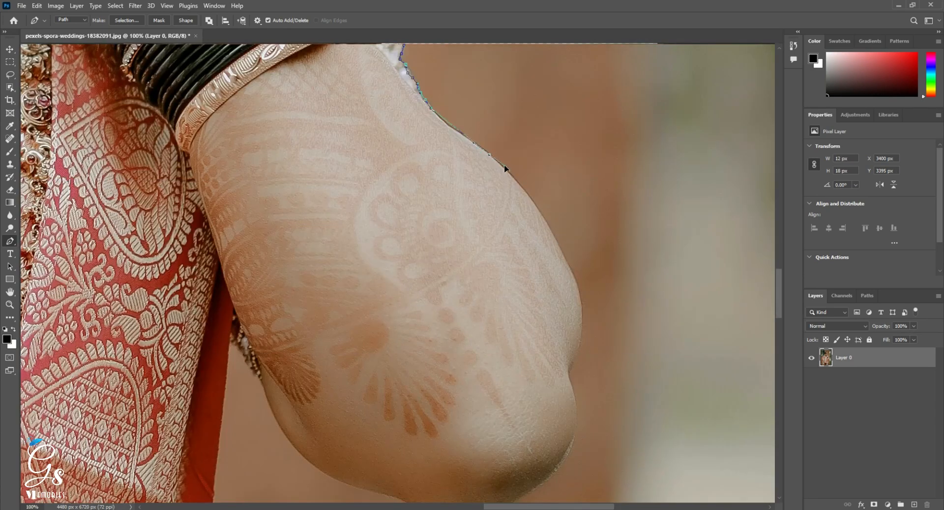
Trace the outer contour of the raised forearm down to the crease above the elbow.
scroll(467, 135, "up", 1)
scroll(467, 140, "down", 1)
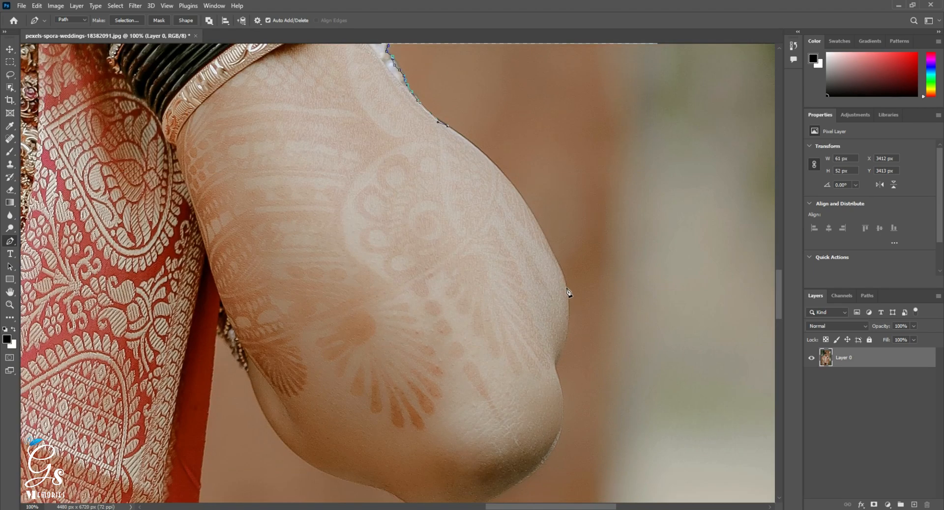
left_click_drag(567, 289, 596, 394)
scroll(572, 293, "up", 1)
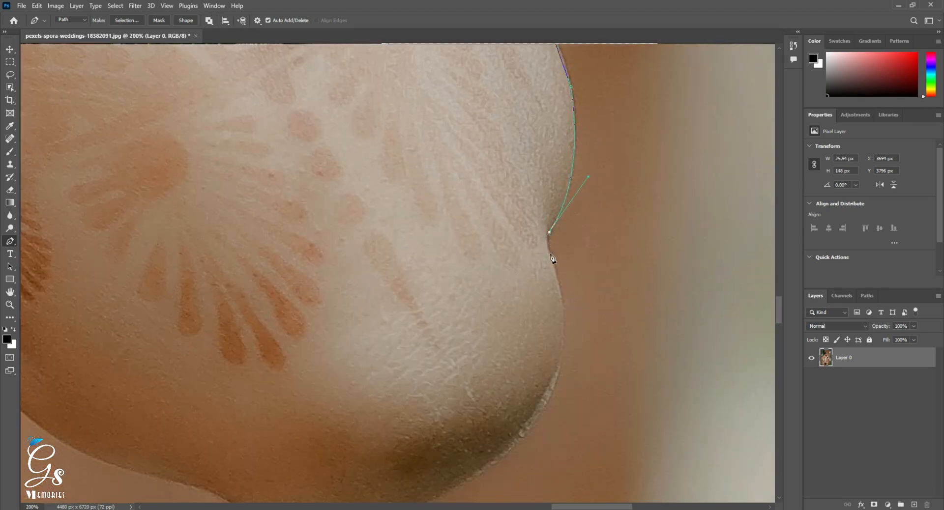
Curve the path around the rounded elbow and onto the underside of the arm.
left_click_drag(541, 300, 576, 162)
left_click_drag(533, 325, 597, 257)
left_click_drag(395, 321, 320, 293)
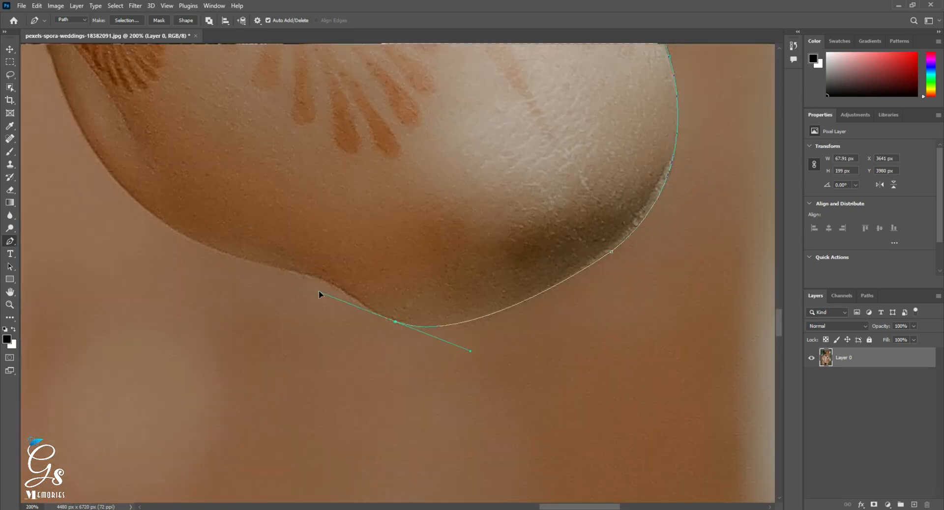
left_click_drag(396, 326, 549, 357)
left_click_drag(425, 301, 416, 306)
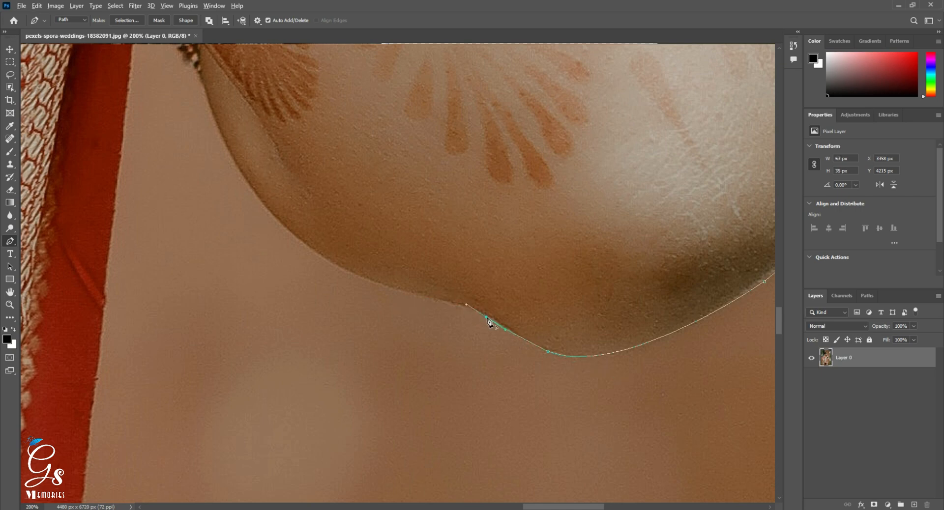
Trace the underside of the arm from the elbow up to the beaded trim beside the saree.
left_click_drag(488, 322, 587, 312)
left_click_drag(472, 274, 457, 267)
left_click(539, 292, "alt")
left_click_drag(433, 231, 516, 278)
mouse_move(456, 252)
left_mouse_down()
mouse_move(408, 187)
mouse_move(466, 253)
left_mouse_up()
left_click(456, 253, "alt")
left_click_drag(428, 169, 430, 141)
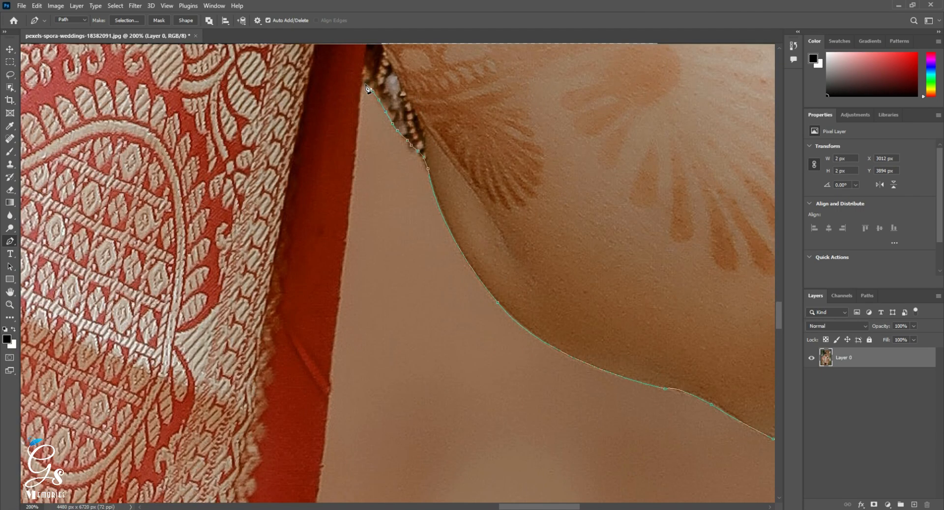
Trace around the beaded trim and down the saree's straight red border toward the waist belt.
left_click(366, 85)
left_click_drag(331, 440, 430, 352)
left_click(424, 349)
scroll(429, 353, "down", 2)
left_click(463, 272)
left_click_drag(425, 428, 476, 183)
scroll(475, 183, "up", 1)
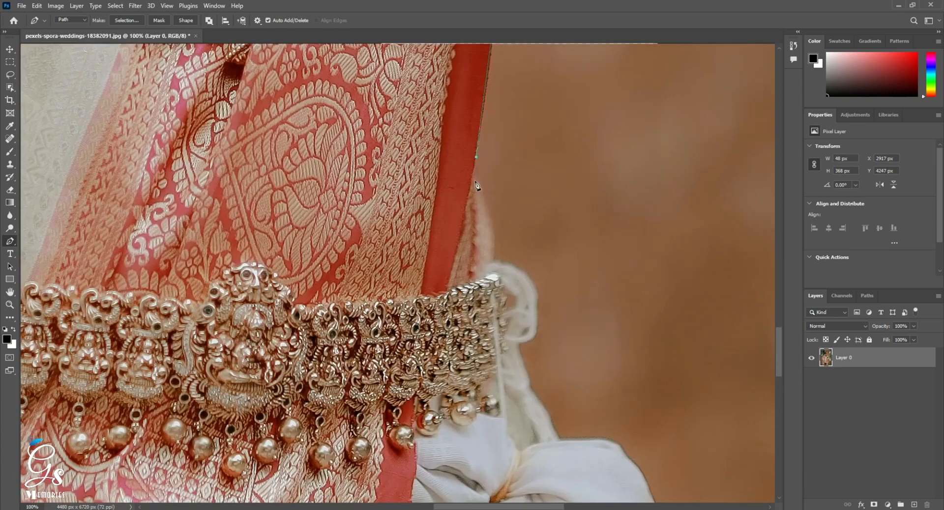
Trace the white fabric loop beside the waist belt and the outer curve of the tied white cloth bundle.
left_click_drag(538, 374, 450, 178)
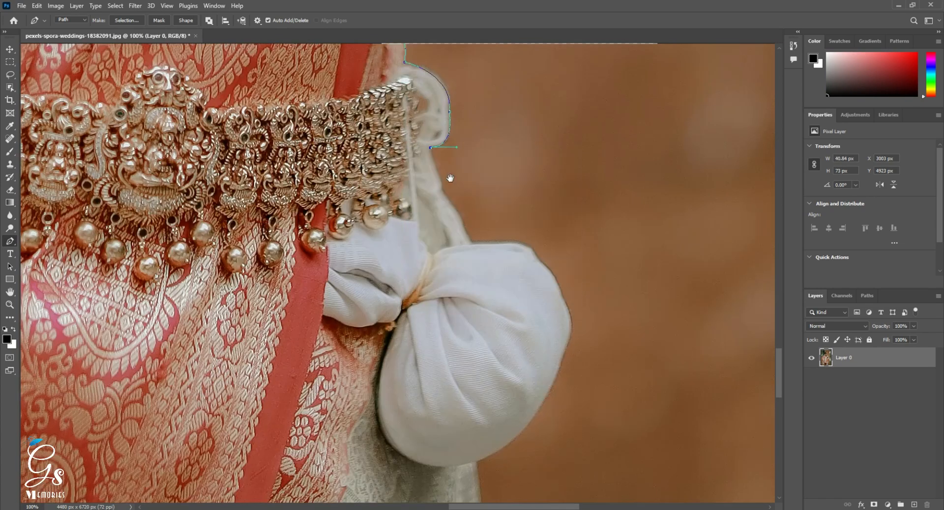
left_click_drag(471, 244, 487, 176)
left_click_drag(579, 283, 556, 400)
key("ctrl+z")
left_click_drag(548, 183, 552, 193)
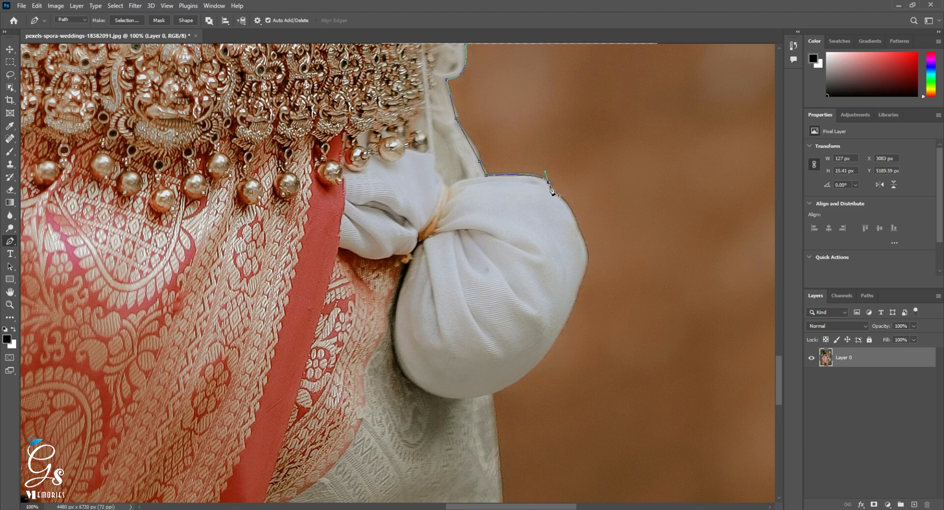
left_click_drag(585, 246, 593, 191)
left_click_drag(554, 298, 519, 266)
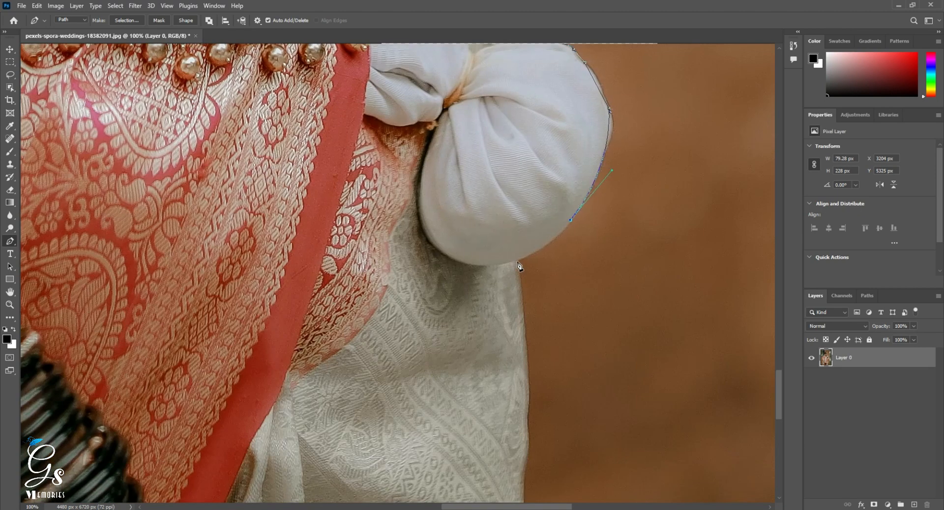
Continue the path from the white bundle down the outer edge of the cream saree drape.
left_click(522, 301)
left_click_drag(524, 310, 527, 197)
left_click(531, 246)
left_click_drag(532, 249, 551, 106)
left_click(550, 159)
left_click(550, 176)
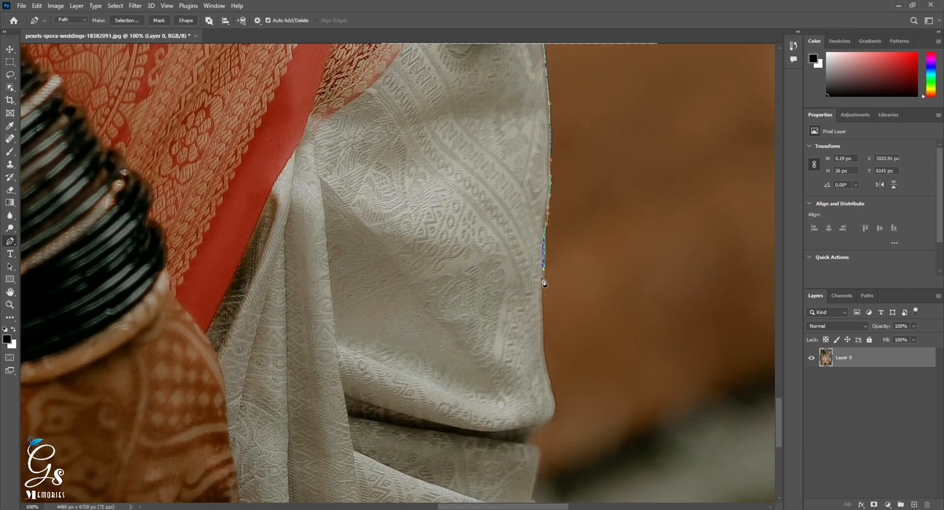
left_click(541, 281)
left_click(539, 295)
left_click(540, 310)
Trace the lower folds of the cream saree down to the bottom edge of the photo.
left_click_drag(554, 400, 539, 268)
left_click(517, 315)
left_click(519, 317)
left_click_drag(521, 376, 510, 240)
left_click_drag(507, 231, 501, 311)
left_click(527, 247, "alt")
Run the path along the photo's bottom edge and close it at its starting anchor point.
scroll(434, 181, "down", 5)
left_click_drag(435, 182, 576, 312)
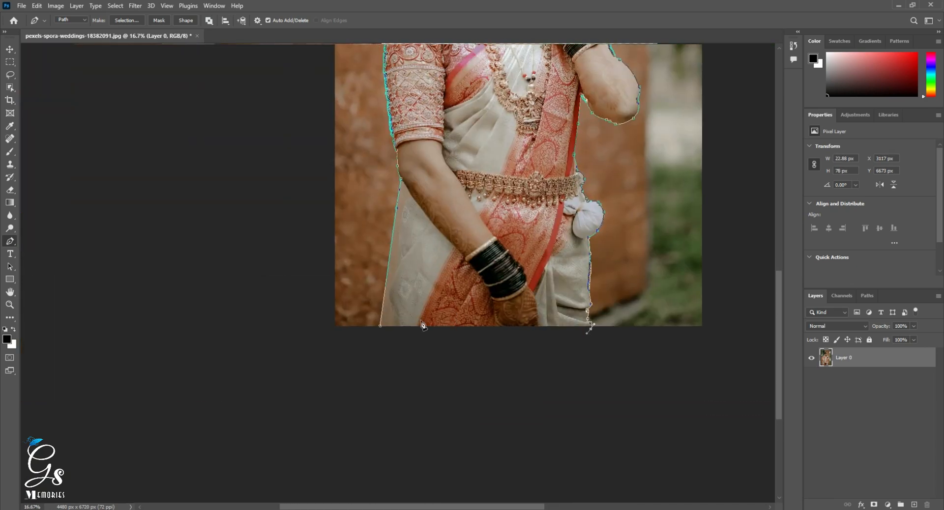
left_click(382, 326)
Convert the closed path into a selection and copy the selected woman to a new layer.
right_click(504, 125)
left_click(529, 167)
key("Return")
key("ctrl+minus")
key("ctrl+j")
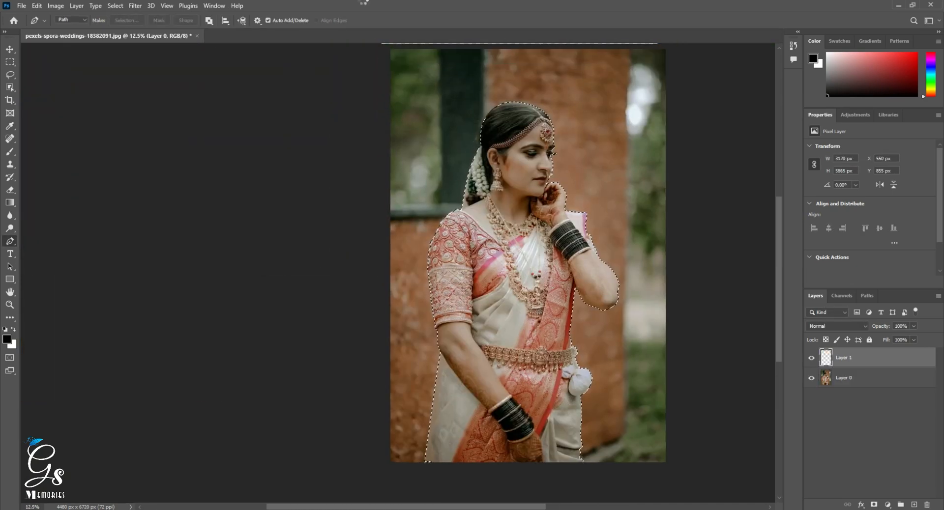
Hide the original photo layer so only the cut-out layer is shown.
left_click(811, 378)
left_click(812, 378)
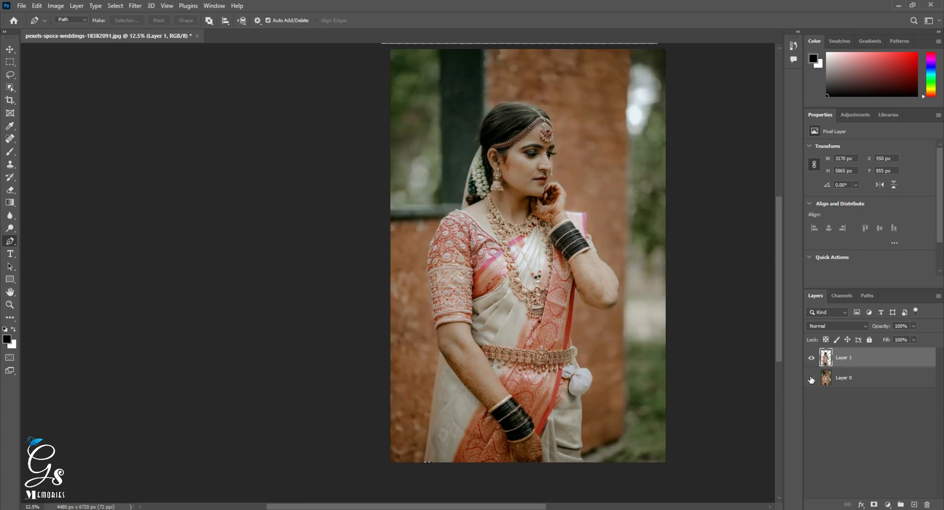
left_click(812, 378)
Create a new A4 document at 300 ppi and convert its background into a regular layer.
key("ctrl+n")
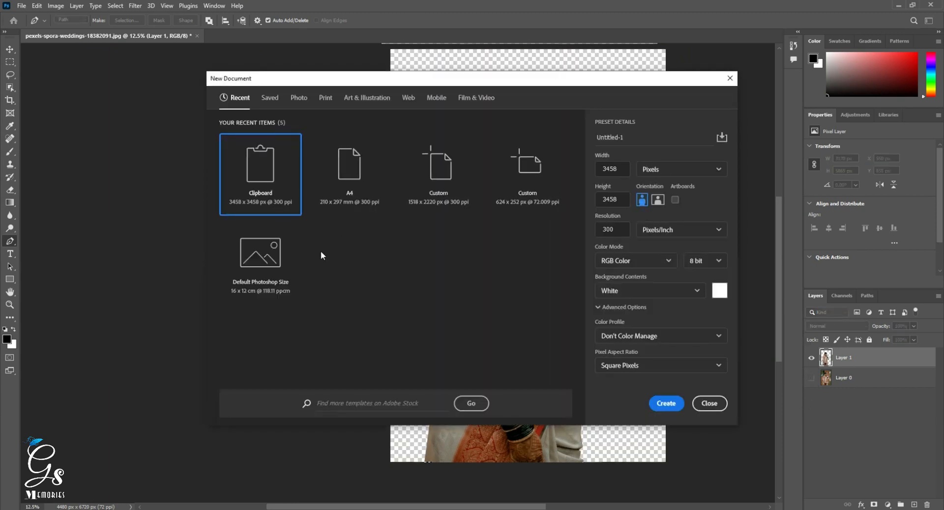
double_click(352, 191)
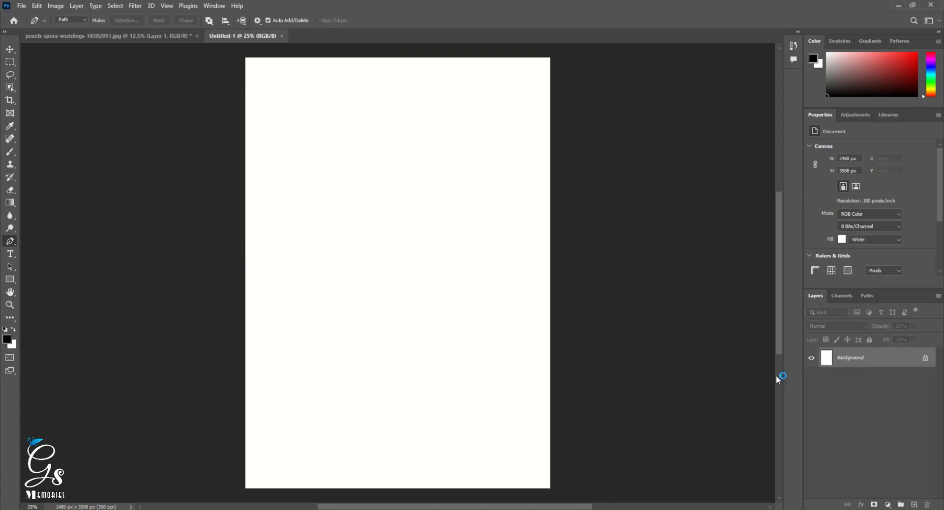
double_click(846, 358)
key("Return")
Apply a black Color Overlay layer style to the white background layer.
right_click(844, 358)
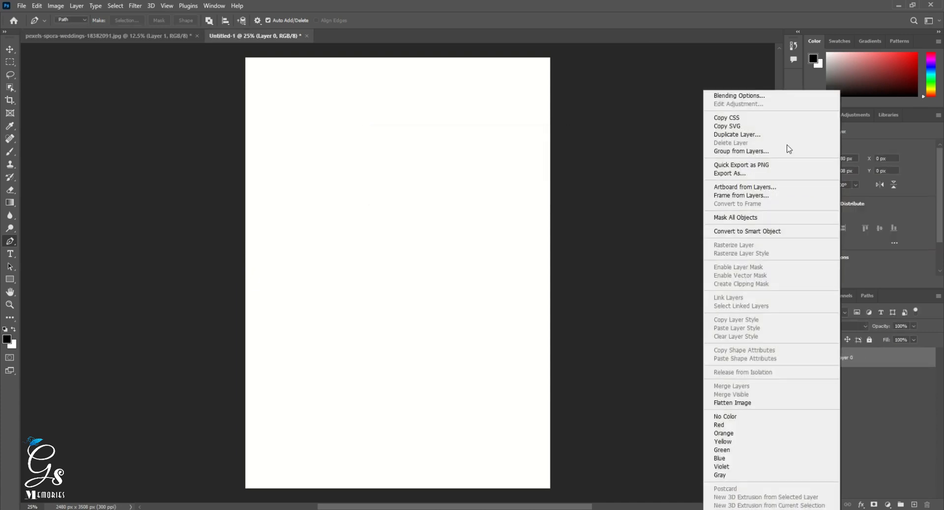
left_click(787, 98)
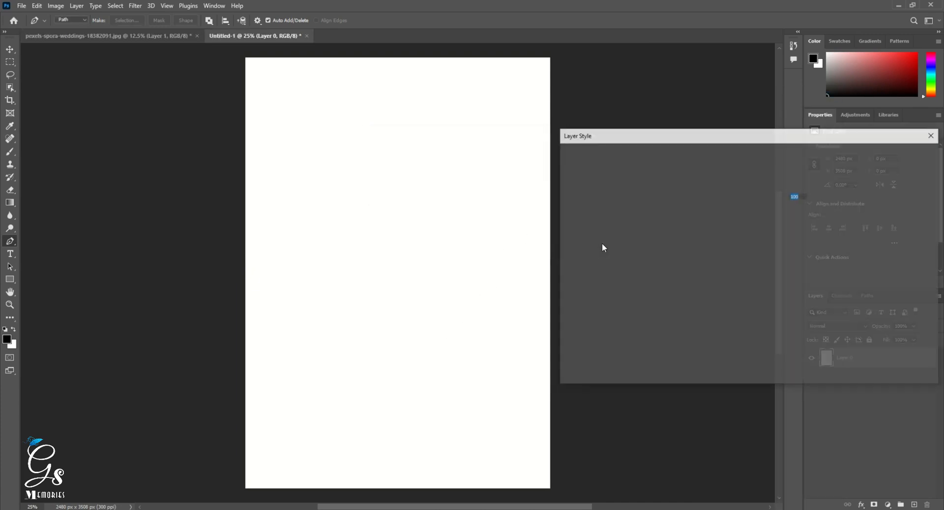
left_click(580, 285)
left_click(897, 155)
key("p")
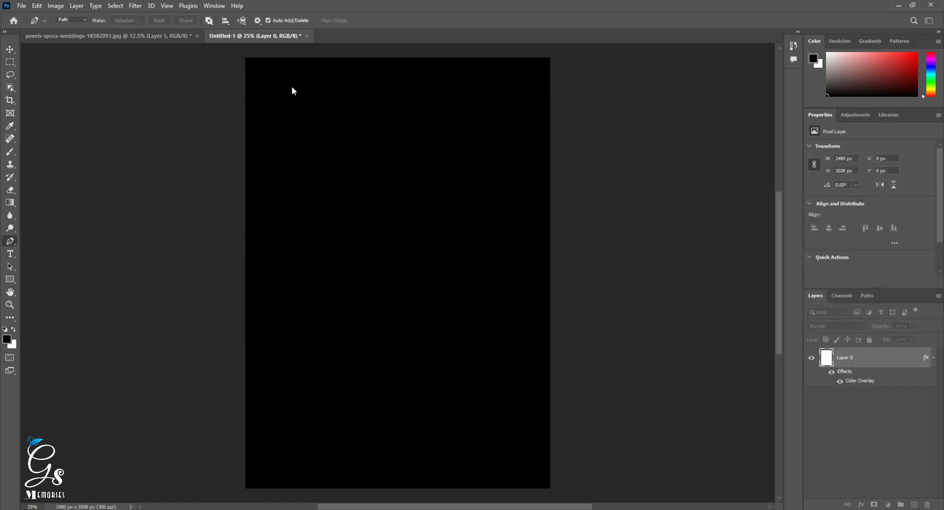
Move the cut-out woman layer from the photo document into the new A4 document.
left_click(178, 37)
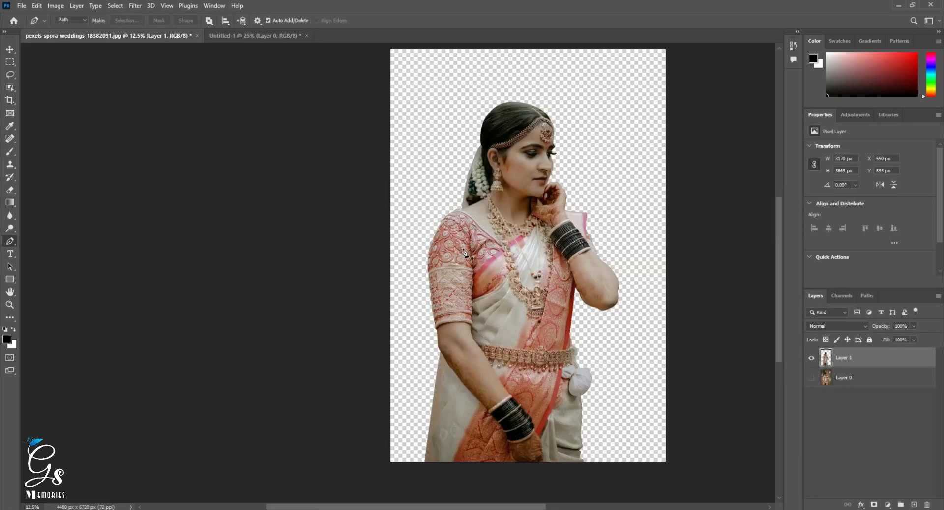
left_click(10, 50)
left_click_drag(544, 190, 425, 316)
left_click(433, 255, "alt")
Scale the woman proportionally to 72.30% and position her across the A4 canvas with her head near the upper edge.
key("ctrl+t")
left_click_drag(553, 102, 502, 159)
left_click_drag(469, 222, 459, 187)
left_click(428, 217, "ctrl")
left_click_drag(417, 227, 464, 219)
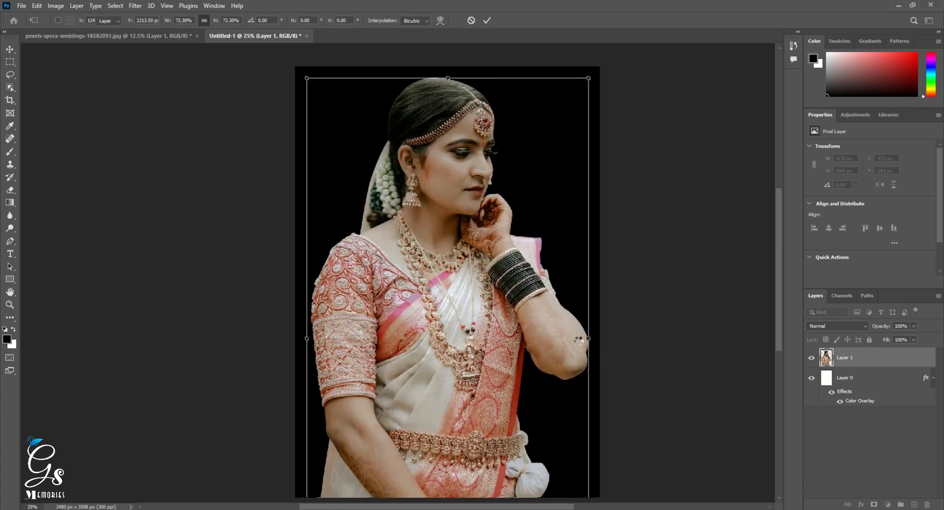
key("Return")
Nudge the woman layer 30 px up and 10 px to the right on the canvas.
left_click(511, 278, "alt")
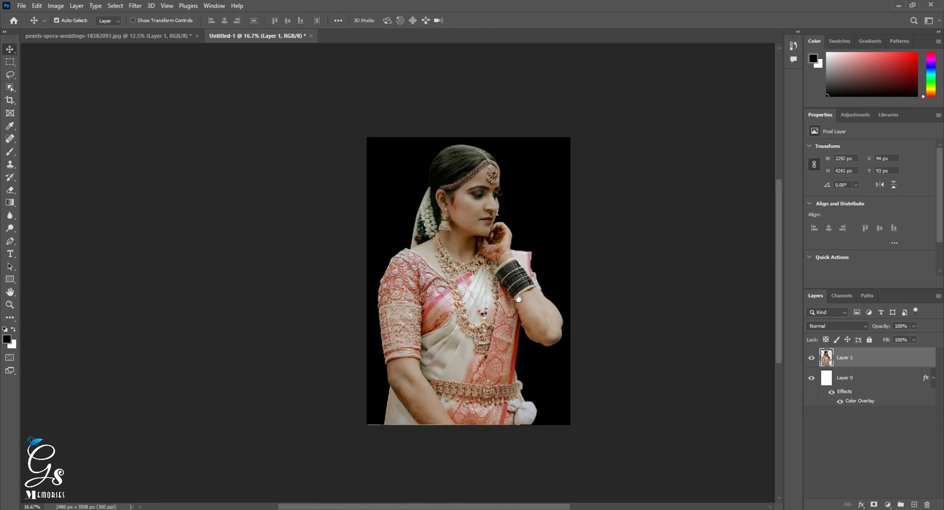
left_click_drag(513, 302, 532, 299)
left_click(522, 287, "ctrl")
left_click(536, 298, "alt")
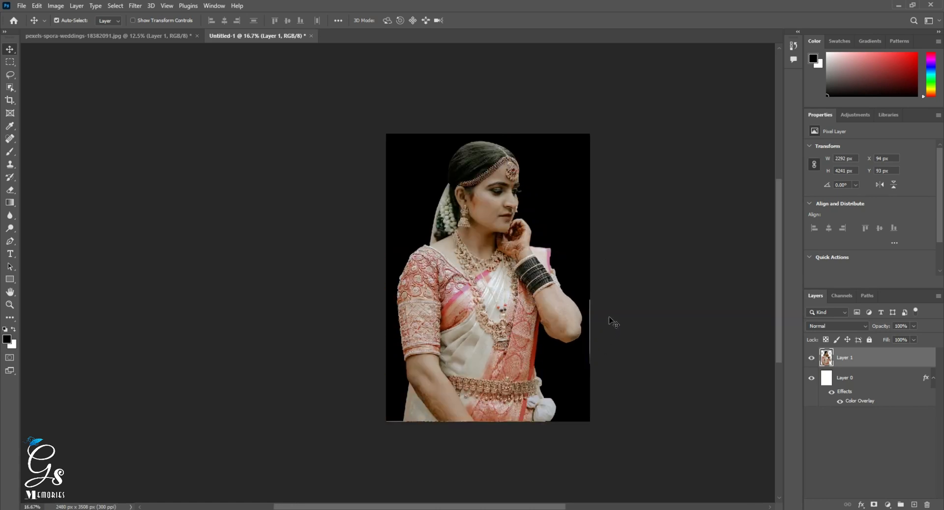
key("shift+Up")
key("shift+Up")
key("shift+Up")
key("shift+Right")
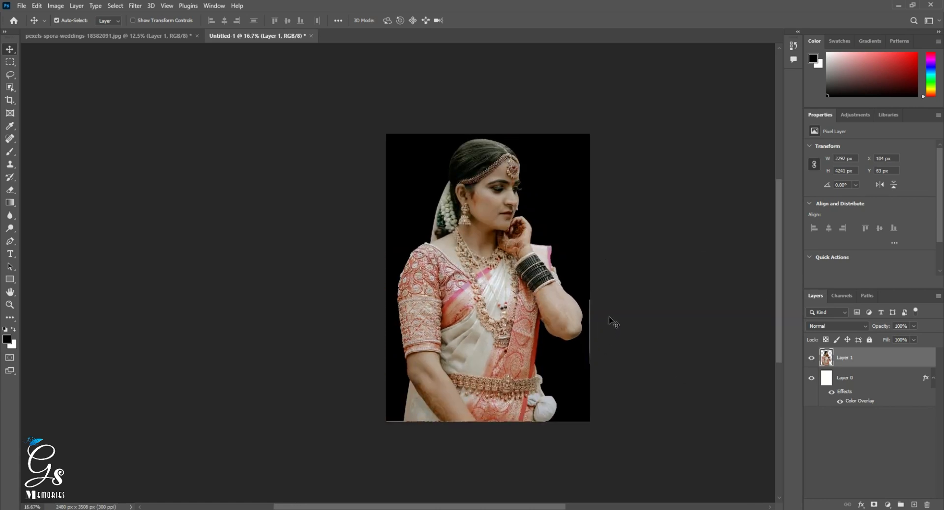
Duplicate the cut-out woman layer within the same document, keeping the default copy name.
right_click(854, 361)
left_click(771, 96)
key("Escape")
right_click(858, 359)
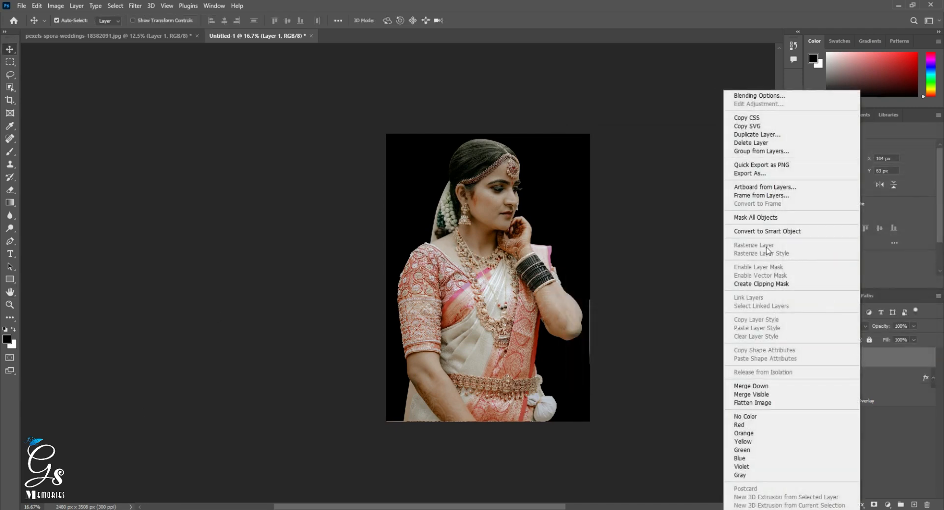
left_click(758, 134)
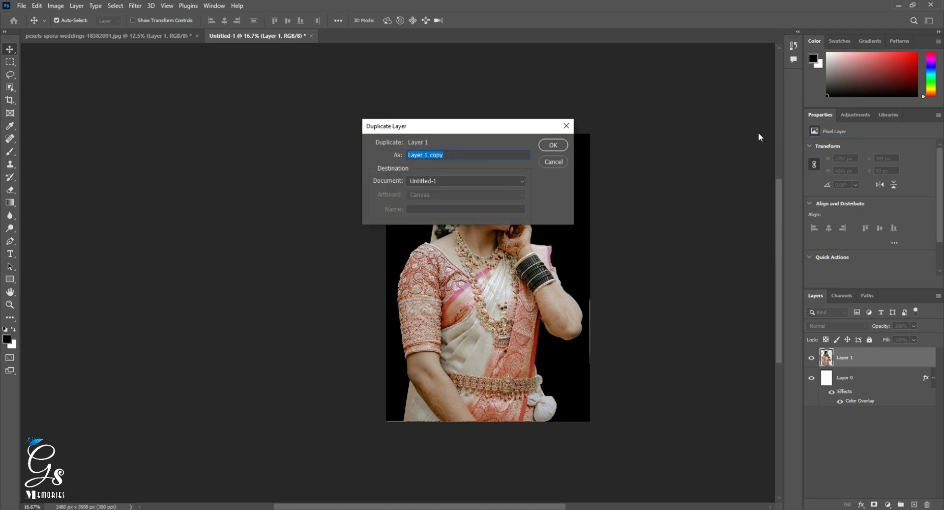
key("Return")
left_click(593, 333, "ctrl")
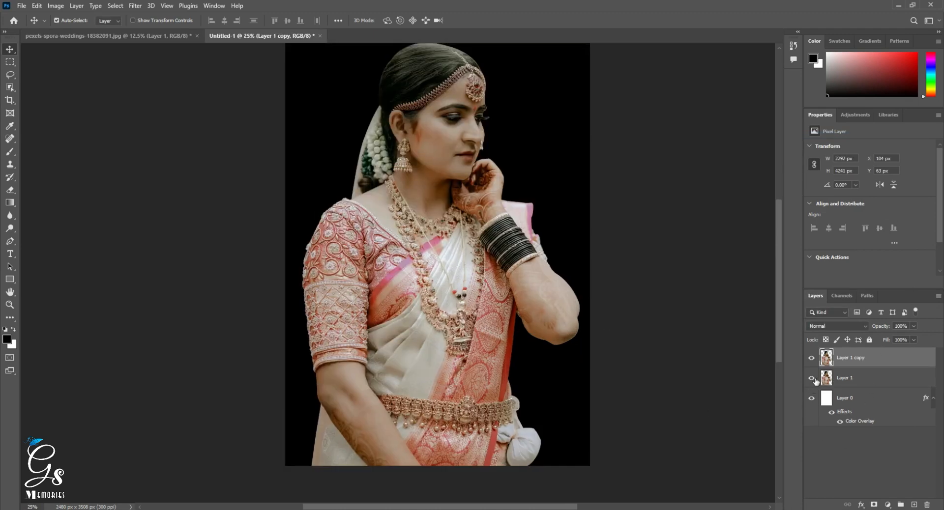
Set the original woman layer's opacity to 23% and fade the lower body on its copy with a large soft Eraser at 12% opacity.
left_click(845, 378)
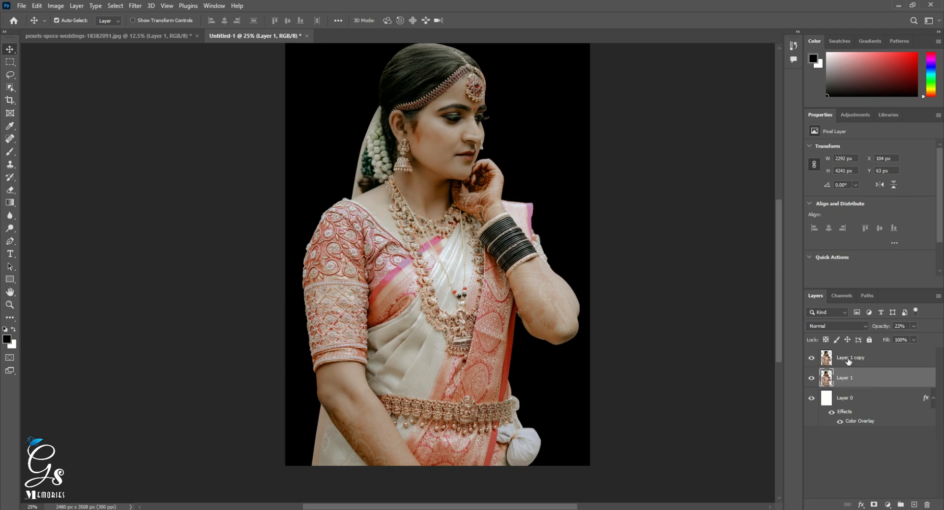
left_click(849, 359)
key("e")
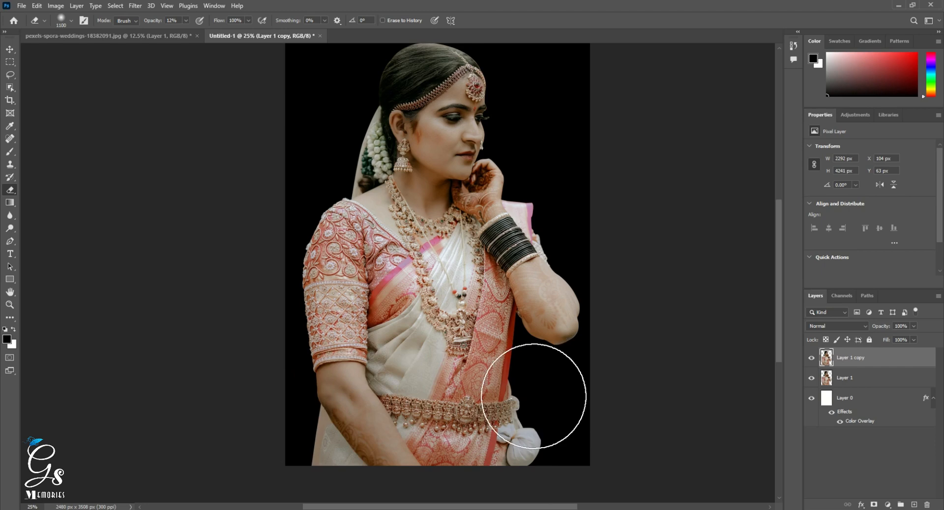
mouse_move(534, 396)
left_mouse_down()
mouse_move(475, 370)
mouse_move(547, 360)
mouse_move(457, 367)
mouse_move(440, 390)
mouse_move(379, 390)
mouse_move(506, 432)
mouse_move(362, 388)
mouse_move(270, 337)
mouse_move(600, 330)
mouse_move(572, 317)
mouse_move(570, 339)
mouse_move(305, 440)
mouse_move(565, 453)
mouse_move(253, 342)
mouse_move(327, 333)
mouse_move(299, 327)
mouse_move(506, 316)
mouse_move(601, 300)
mouse_move(442, 438)
mouse_move(256, 423)
mouse_move(571, 327)
mouse_move(586, 291)
mouse_move(529, 306)
mouse_move(253, 321)
mouse_move(390, 343)
mouse_move(522, 348)
mouse_move(282, 422)
mouse_move(629, 432)
mouse_move(317, 362)
mouse_move(647, 252)
mouse_move(438, 392)
mouse_move(510, 411)
mouse_move(651, 247)
mouse_move(292, 300)
mouse_move(248, 275)
mouse_move(609, 281)
mouse_move(320, 410)
mouse_move(583, 435)
mouse_move(616, 446)
mouse_move(327, 436)
mouse_move(552, 388)
mouse_move(455, 348)
mouse_move(348, 344)
mouse_move(527, 358)
mouse_move(599, 350)
mouse_move(472, 472)
mouse_move(396, 446)
mouse_move(644, 221)
mouse_move(476, 337)
mouse_move(202, 101)
mouse_move(316, 320)
mouse_move(396, 335)
left_mouse_up()
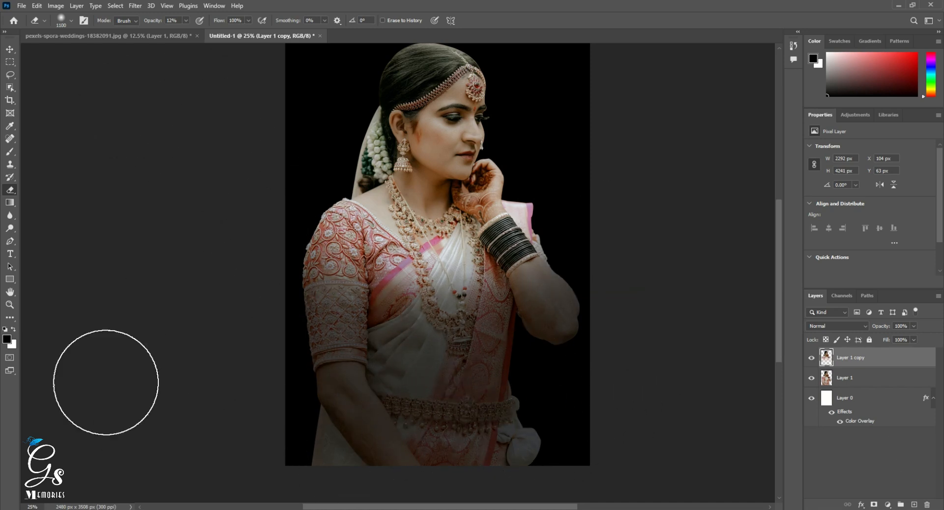
left_click(10, 50)
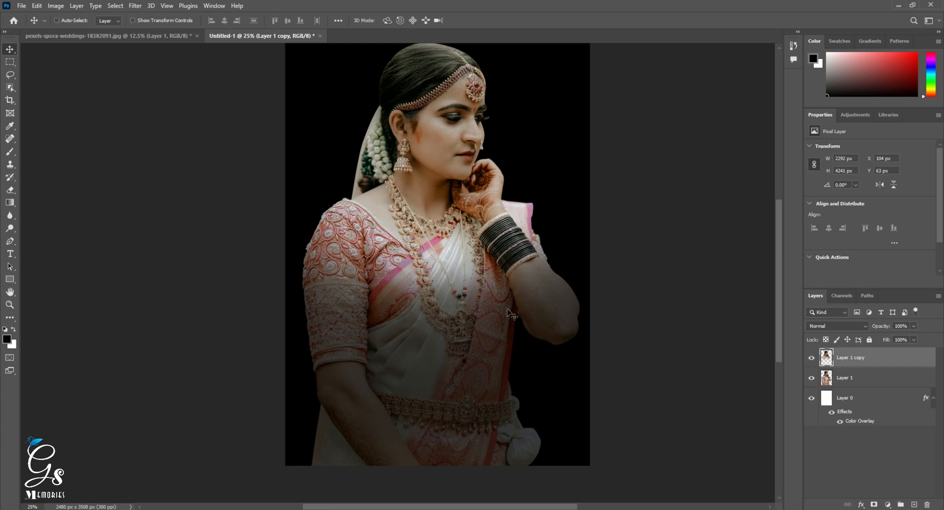
Open dry-brush-stroke-1 and bring the black brush stroke into the Untitled-1 document as the uppermost layer.
key("ctrl+o")
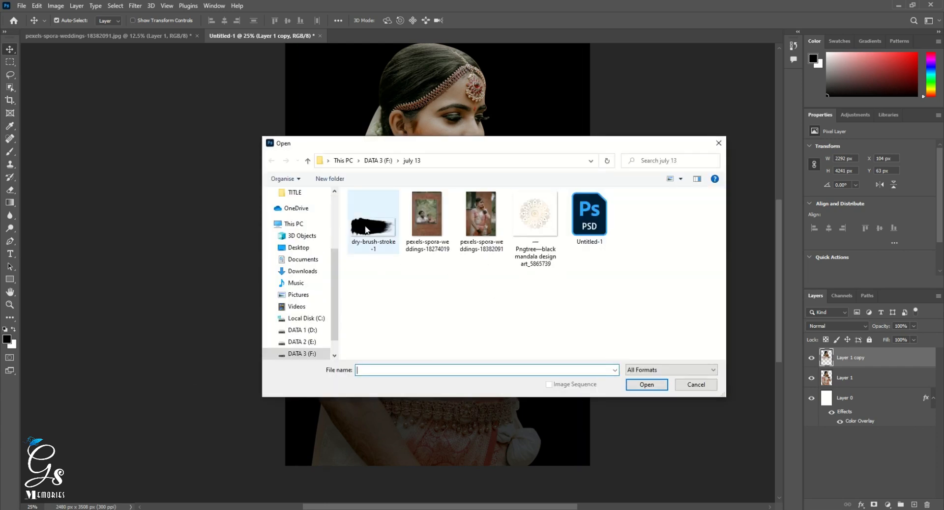
double_click(366, 230)
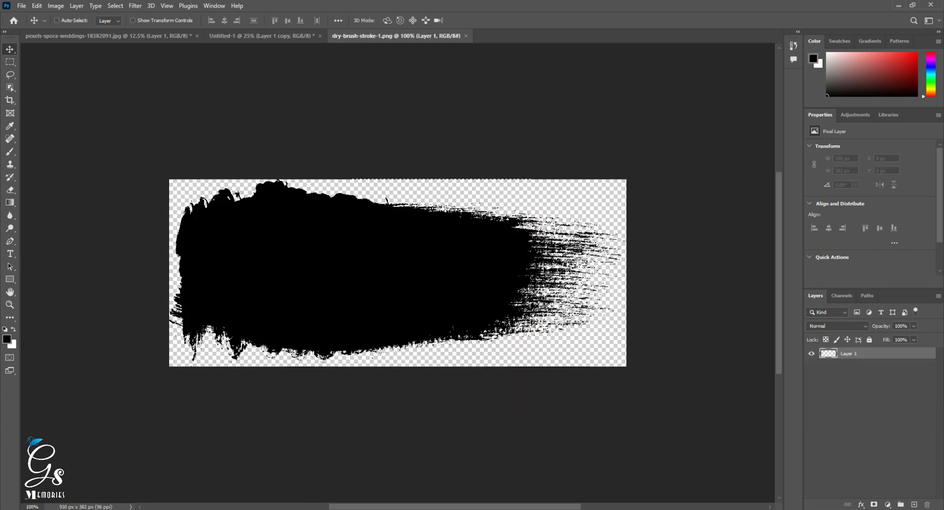
key("ctrl+w")
left_click(455, 194)
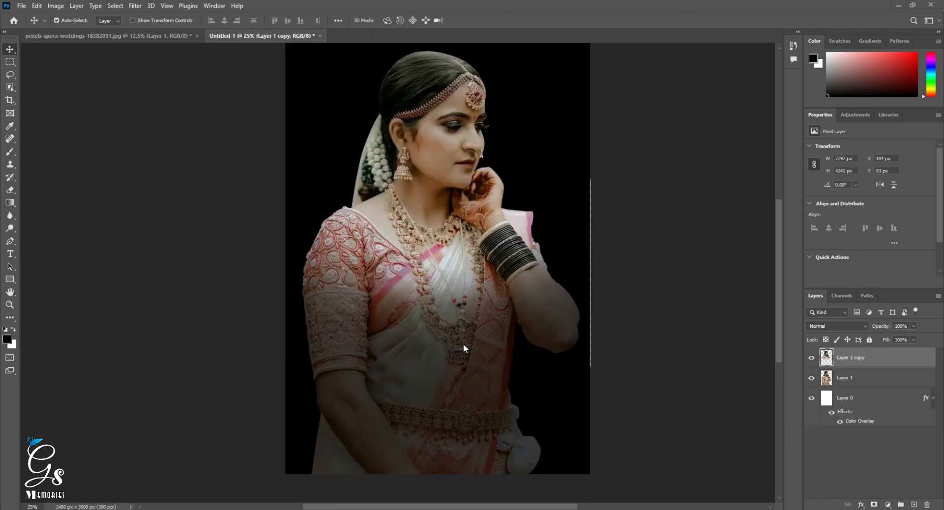
key("ctrl+v")
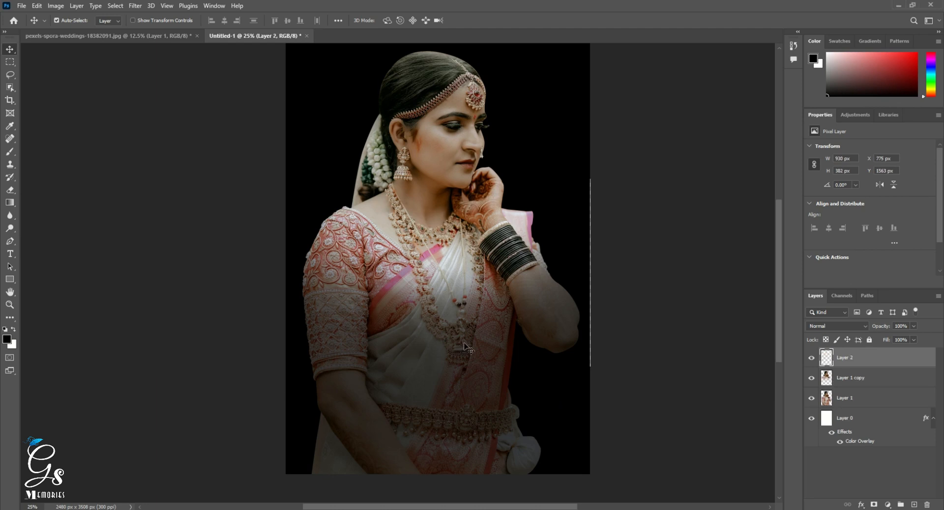
left_click(464, 304, "ctrl+alt")
left_click(464, 304, "ctrl")
Rotate the brush stroke 90° clockwise and enlarge it to about 756 × 1838 px over the woman's lower torso.
key("ctrl+t")
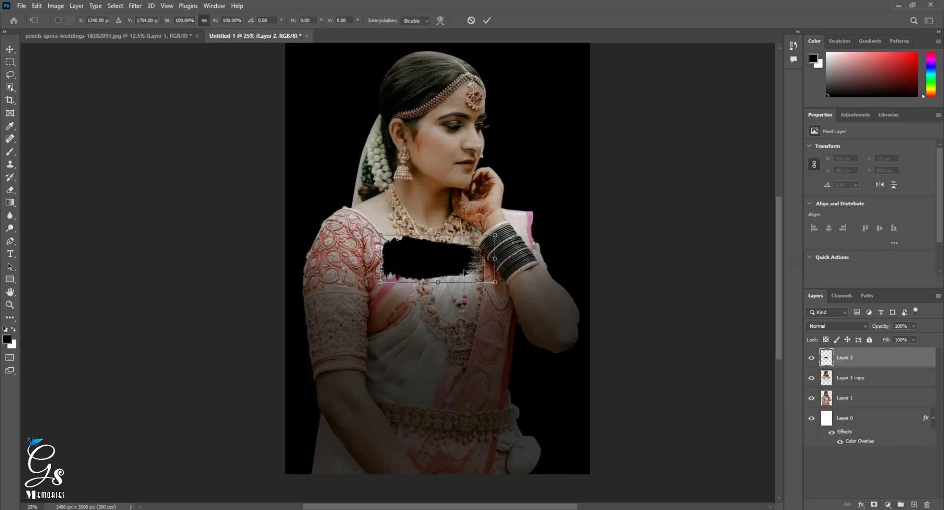
right_click(463, 270)
left_click(485, 445)
mouse_move(461, 313)
left_mouse_down()
mouse_move(491, 329)
mouse_move(485, 371)
left_mouse_up()
left_click_drag(428, 253, 429, 376)
key("Return")
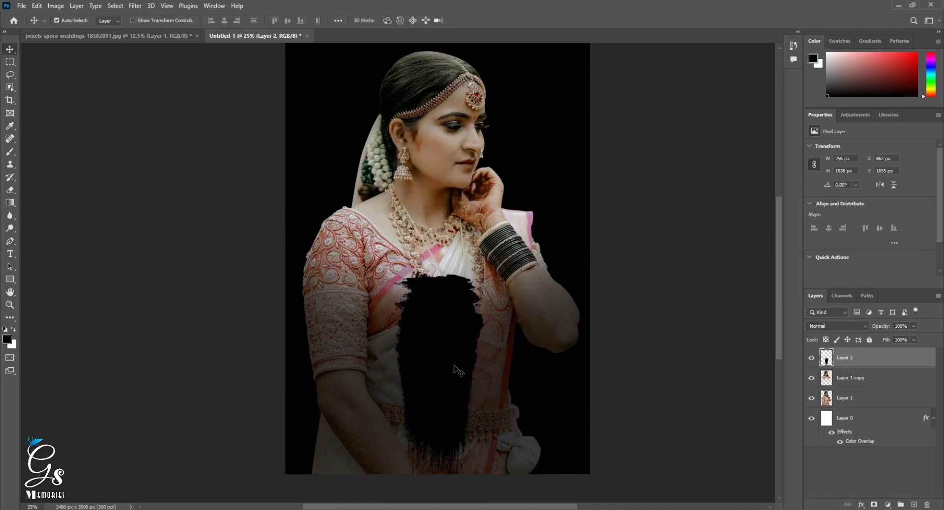
Open pexels-spora-weddings-18274019 and cut the area with the window and couple onto a new layer using a rectangular selection.
key("ctrl+o")
double_click(420, 224)
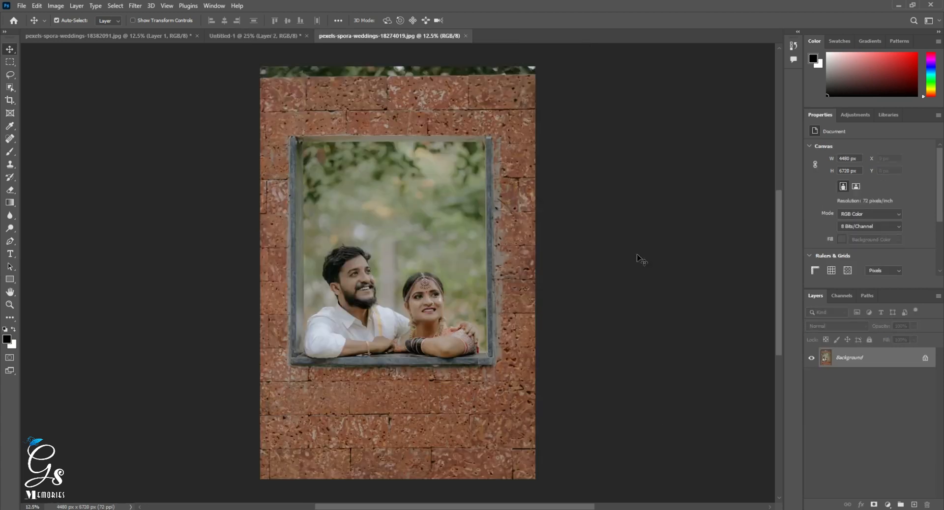
left_click(10, 63)
left_click_drag(277, 108, 509, 479)
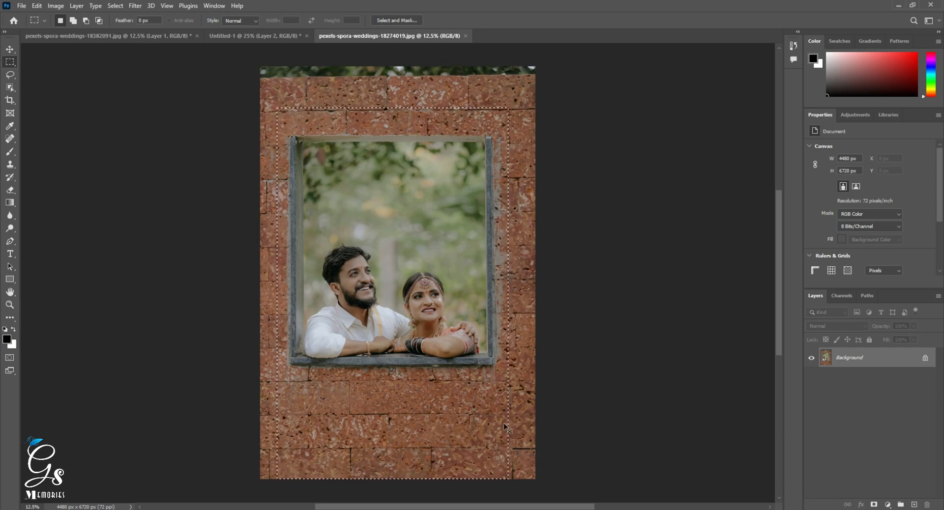
key("ctrl+x")
key("ctrl+v")
key("v")
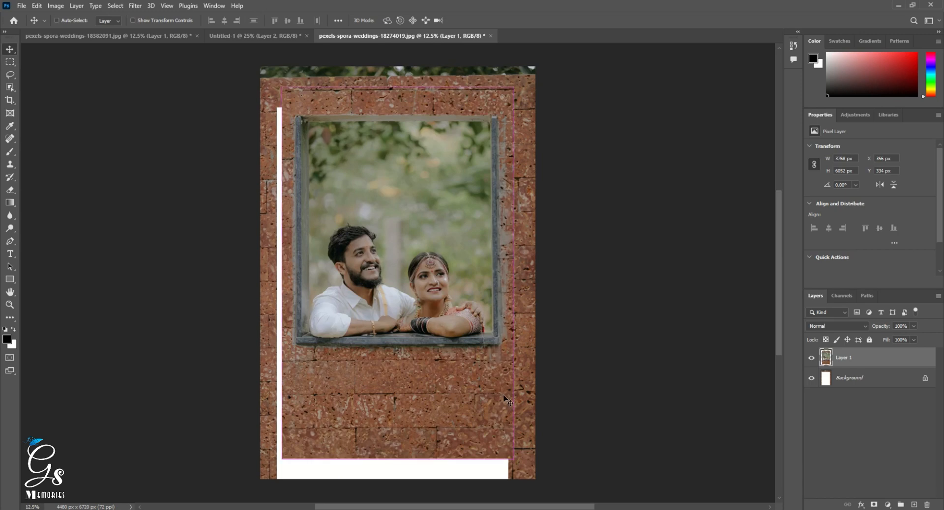
Scale the couple layer proportionally to 81.53% and position it near the upper edge of the white area.
key("ctrl+t")
left_click_drag(515, 459, 492, 424)
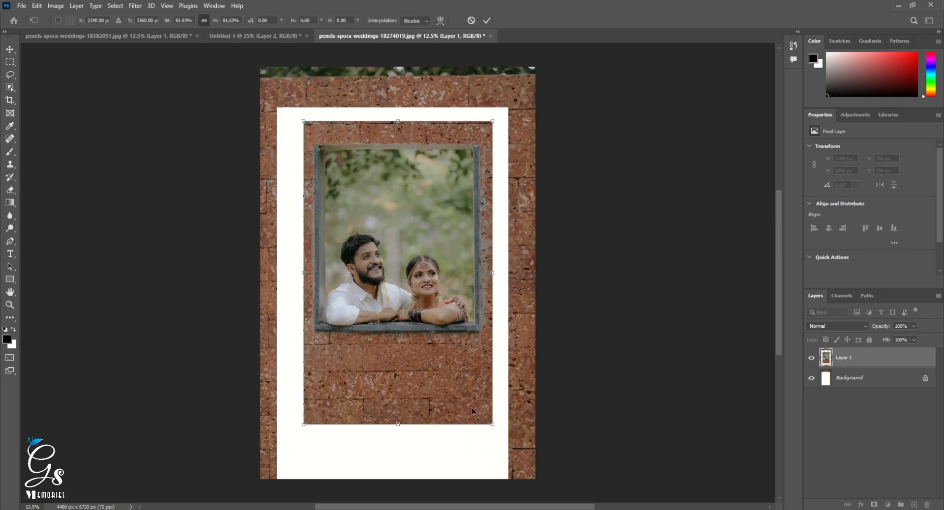
left_click_drag(463, 395, 457, 392)
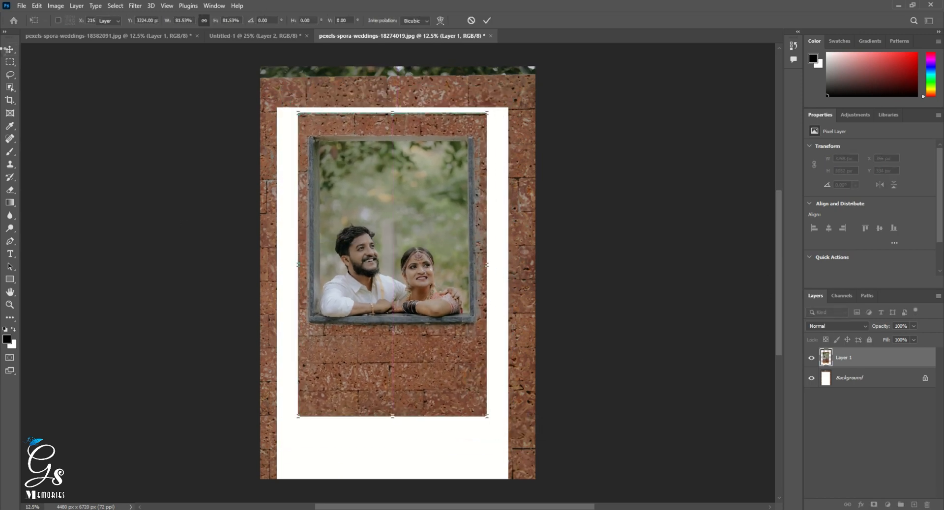
key("Return")
Copy the brick strip below the window onto a new layer and move it down to extend the wall.
key("m")
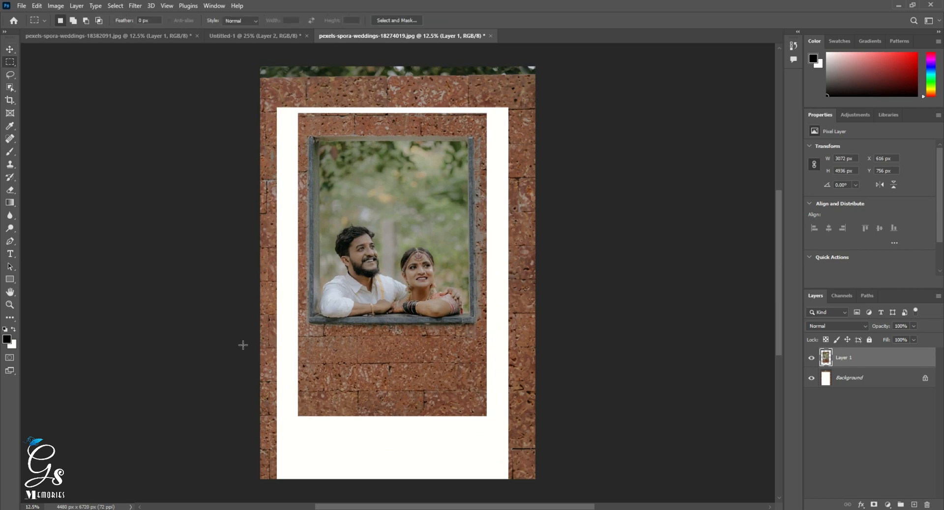
left_click_drag(298, 337, 489, 417)
key("ctrl+j")
key("v")
left_click_drag(419, 370, 420, 424)
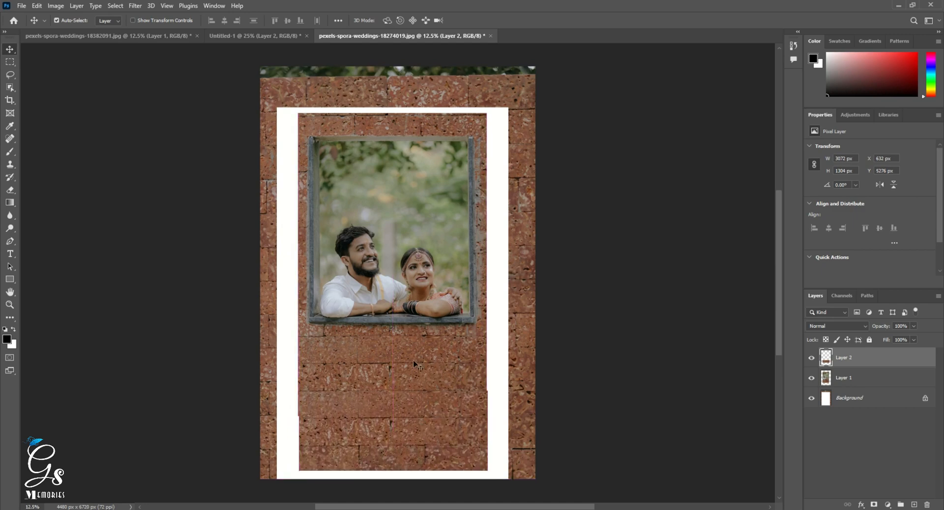
Align the brick strip and couple layers on their horizontal centers and merge them into one layer.
right_click(409, 292)
left_click(415, 298, "shift")
key("Left")
key("Left")
key("Left")
key("Left")
key("Left")
key("Left")
key("Left")
key("Left")
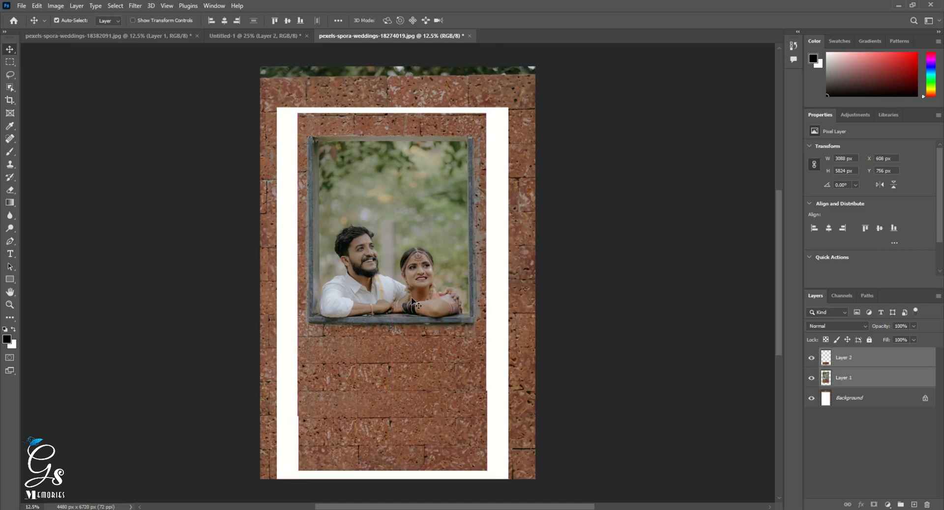
left_click(225, 21)
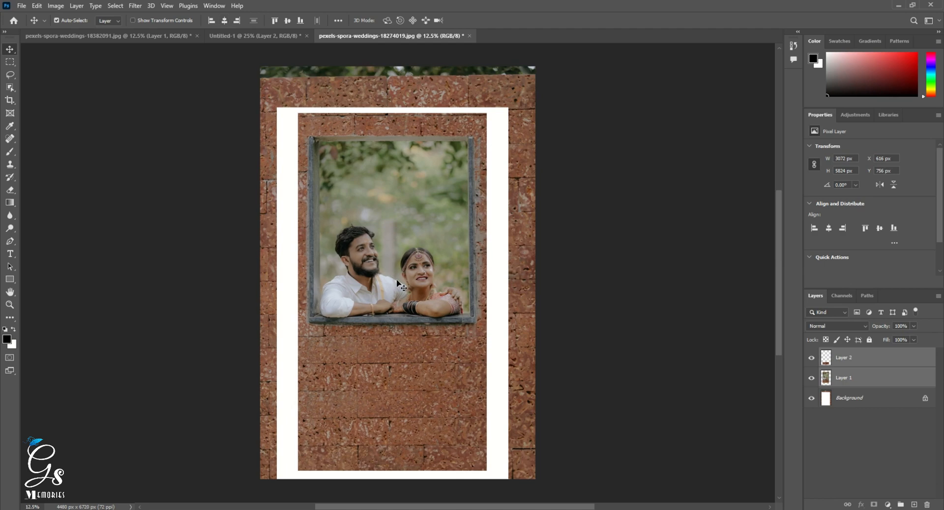
key("ctrl+e")
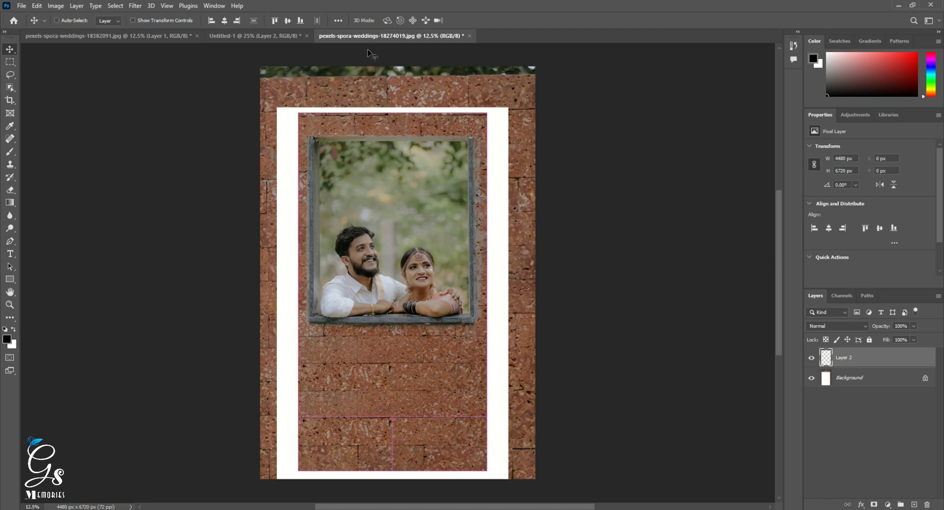
Bring the merged couple photo into the Untitled-1 document and clip it to the brush stroke layer.
left_click(288, 37)
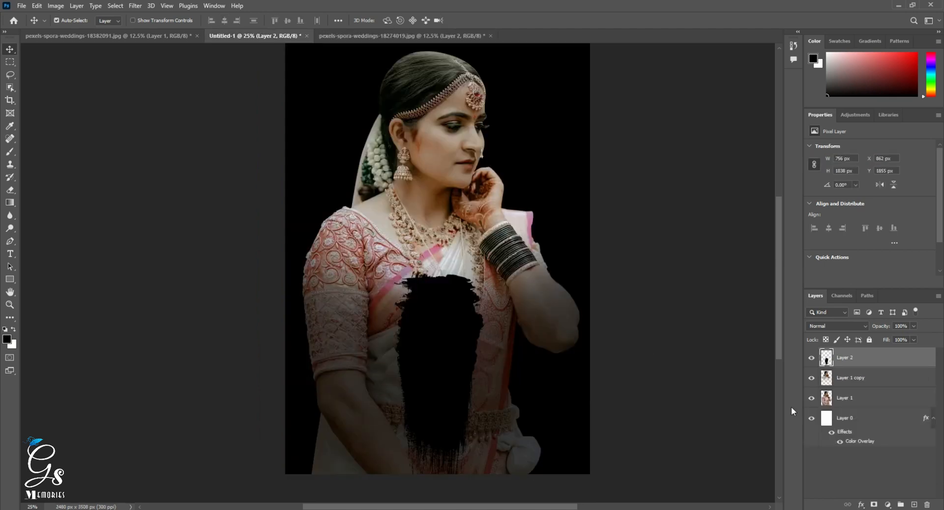
key("ctrl+v")
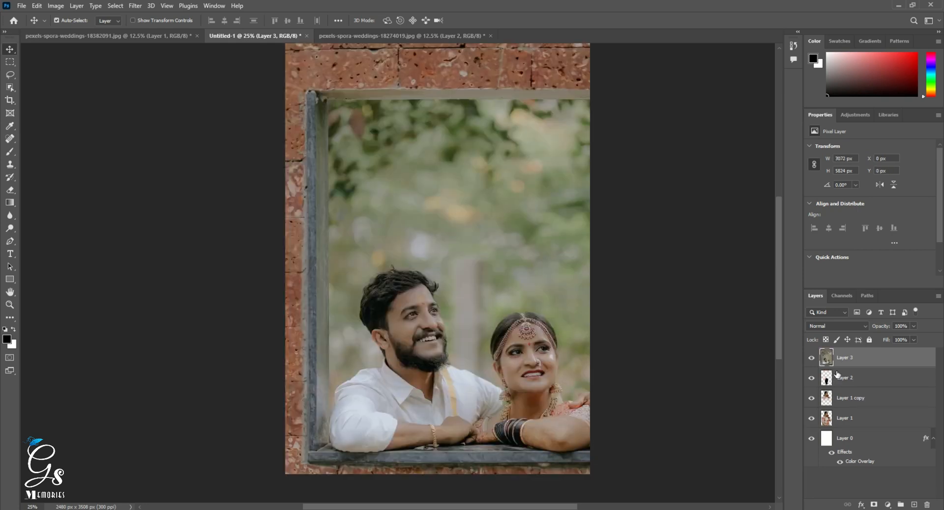
left_click(827, 366, "alt")
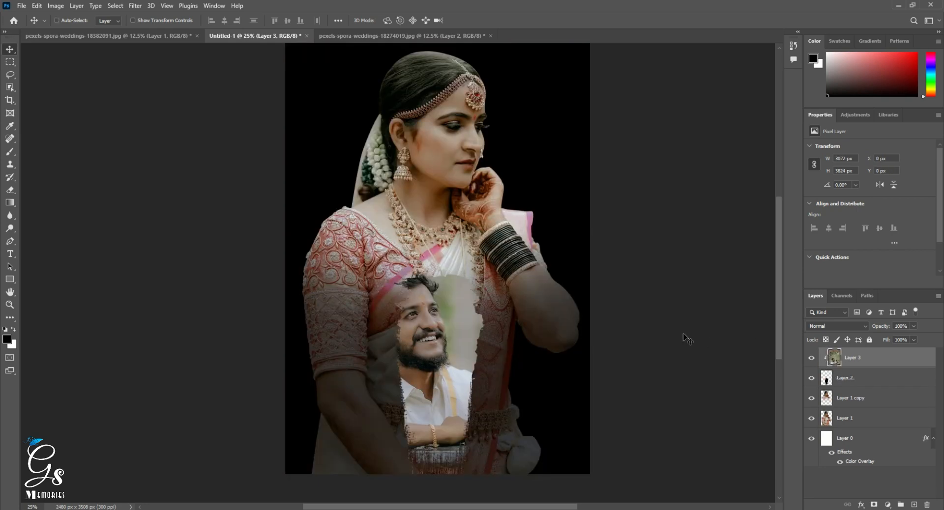
Scale the clipped couple photo proportionally to 33.79% and position the couple inside the brush stroke.
key("ctrl+t")
left_click(495, 292, "alt")
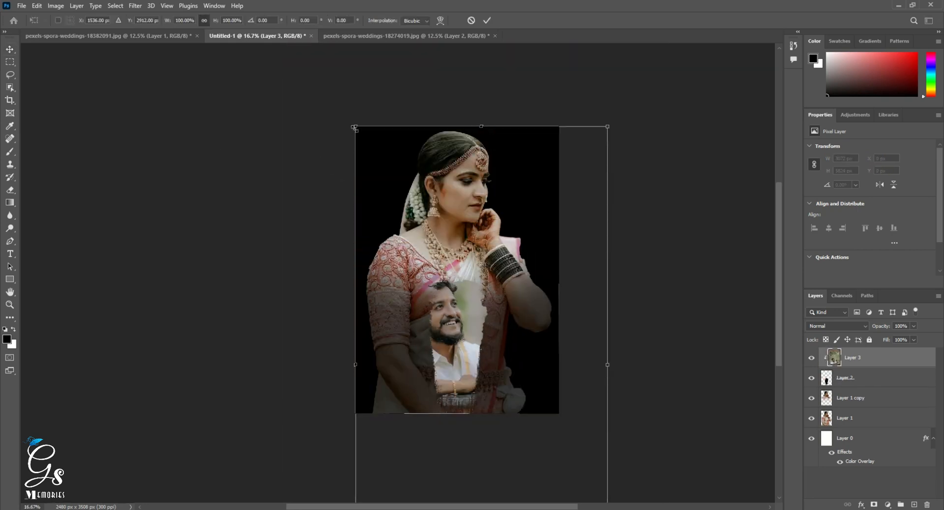
left_click_drag(355, 128, 465, 250)
mouse_move(489, 291)
left_mouse_down()
mouse_move(459, 280)
mouse_move(498, 273)
mouse_move(479, 294)
left_mouse_up()
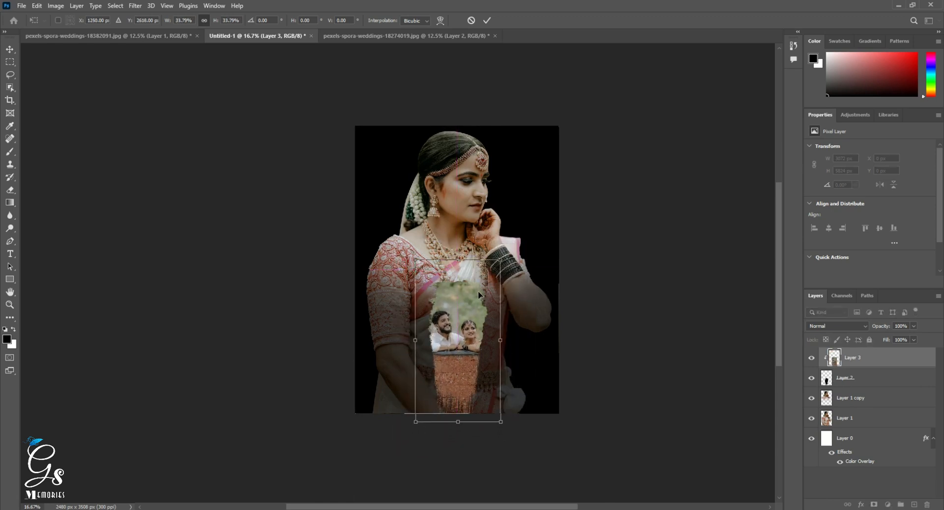
key("Return")
scroll(455, 368, "up", 2)
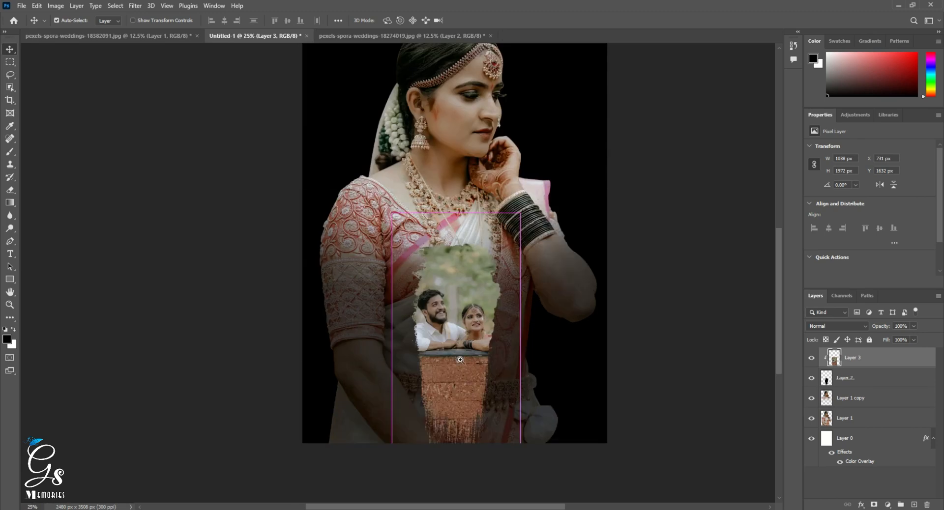
Scale the clipped couple photo down further to about 87%, keeping it centered on the brush stroke.
key("ctrl")
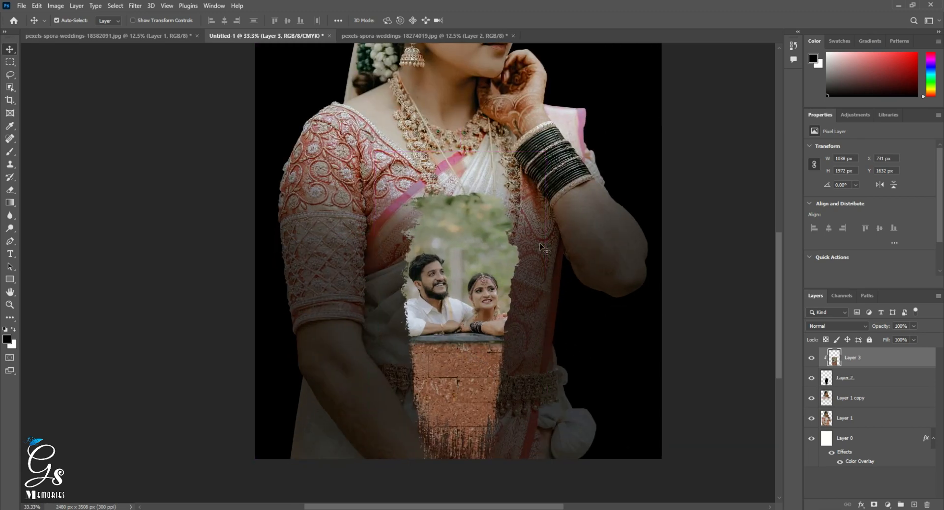
key("ctrl+t")
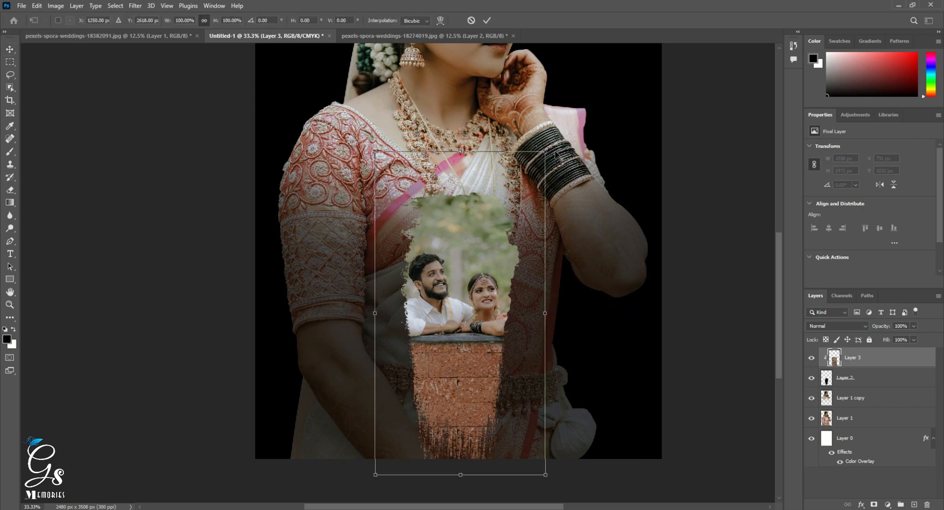
left_click_drag(545, 152, 526, 168)
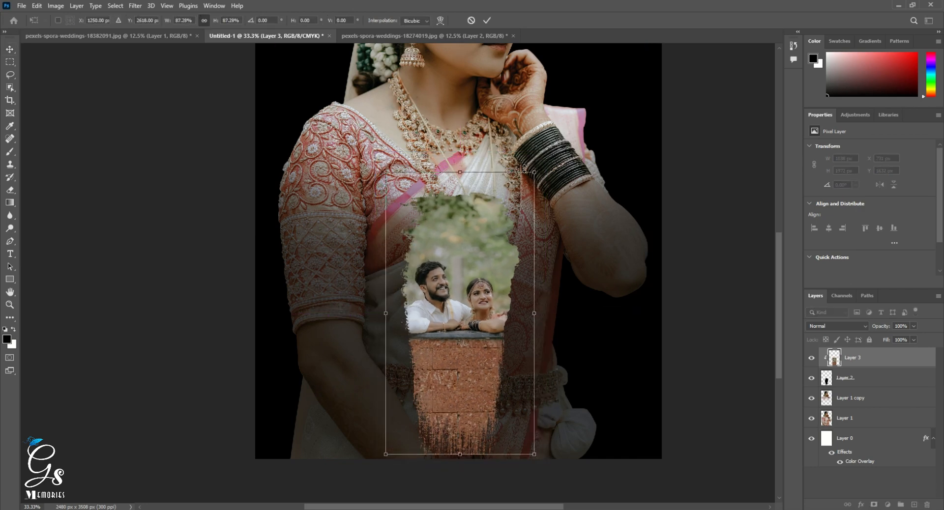
key("Return")
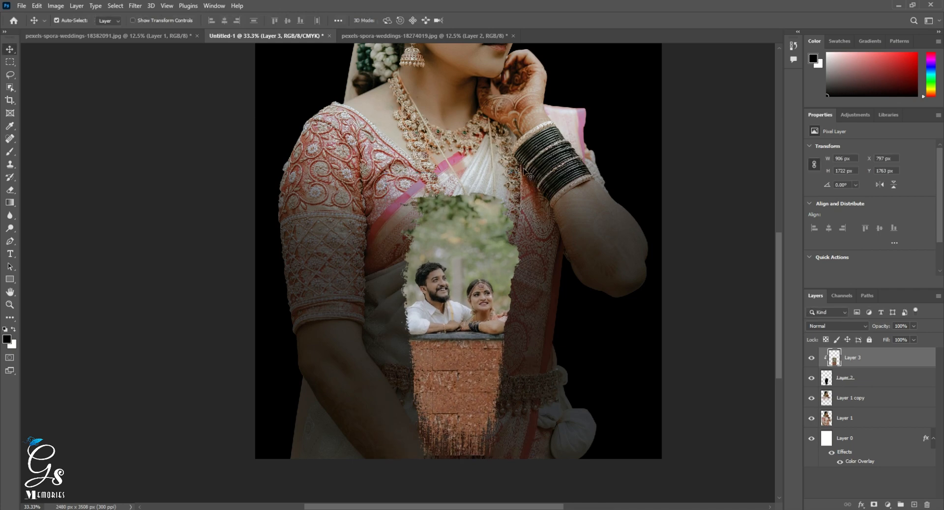
Nudge the clipped couple photo 27 px down inside the brush stroke.
key("shift+Down")
key("shift+Down")
key("shift+Down")
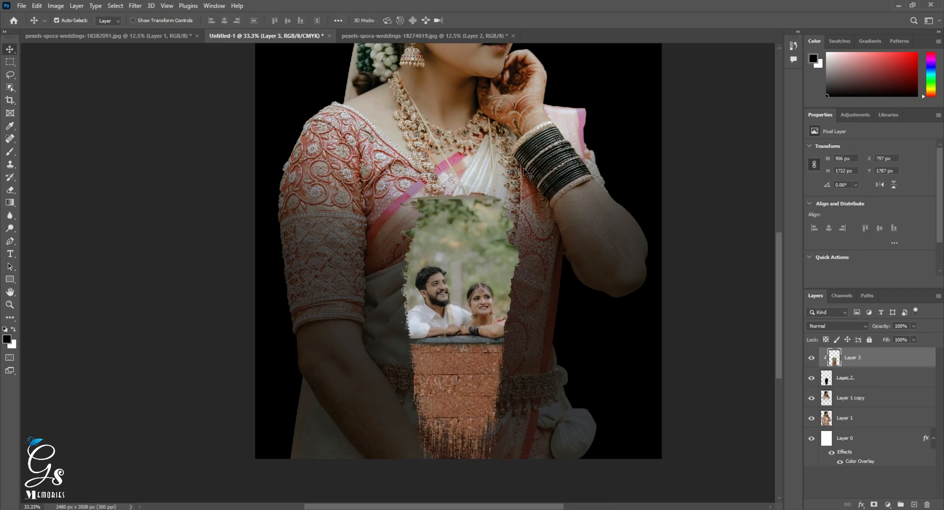
key("Down")
key("Down")
key("Down")
key("Down")
key("Down")
key("Down")
key("ctrl+minus")
key("ctrl+minus")
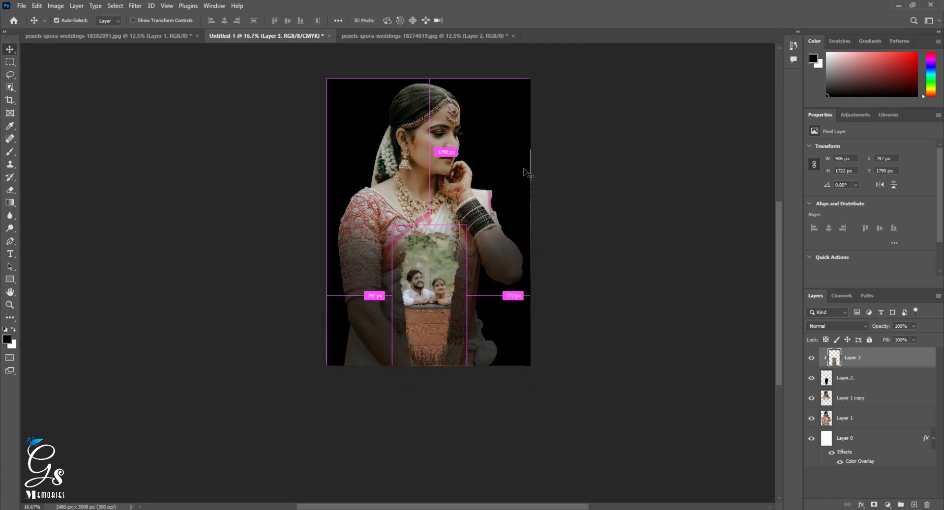
Open the gold mandala image "—Pngtree—black mandala design art_5865739.png" as a separate document.
left_click_drag(393, 337, 452, 353)
left_click(508, 286, "ctrl")
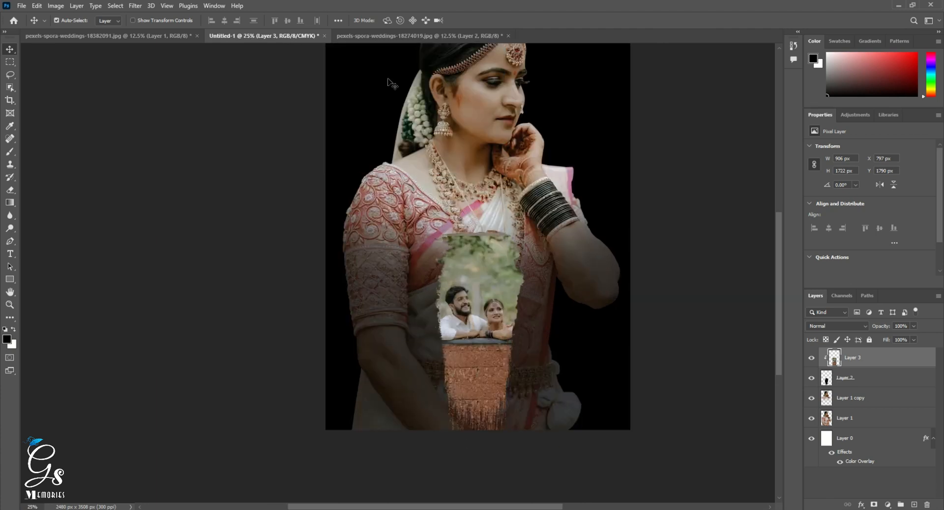
left_click_drag(494, 300, 487, 328)
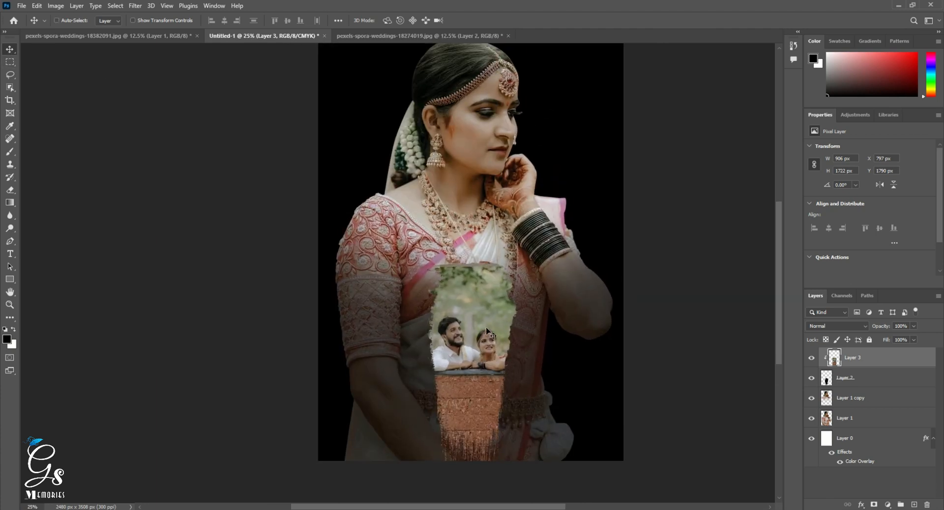
key("ctrl+o")
double_click(536, 217)
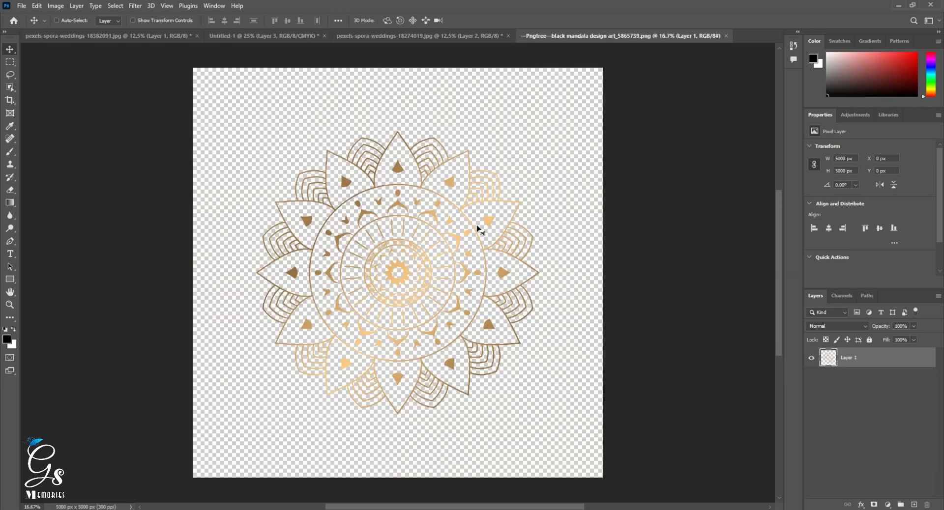
Paste the gold mandala into the Untitled-1 document directly above Layer 0, behind the bride layers, and close the mandala file.
key("ctrl+w")
left_click(466, 194)
right_click(577, 173)
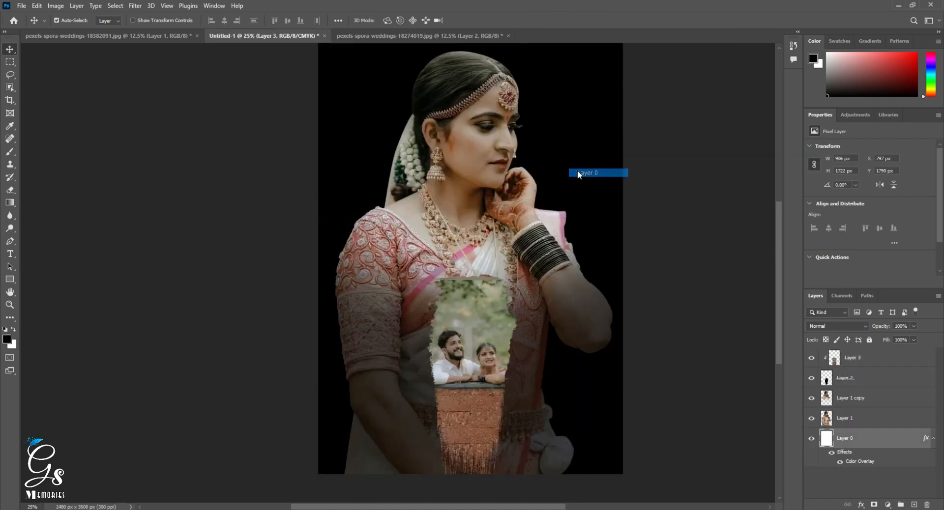
key("ctrl+v")
scroll(512, 248, "up", 1)
scroll(511, 249, "down", 2)
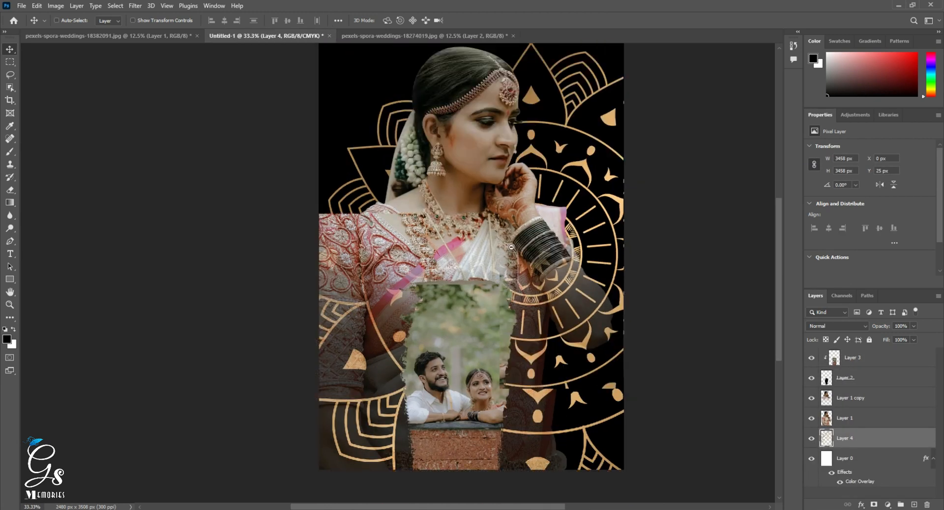
Scale the mandala layer down proportionally and position it behind the bride's head.
key("ctrl+t")
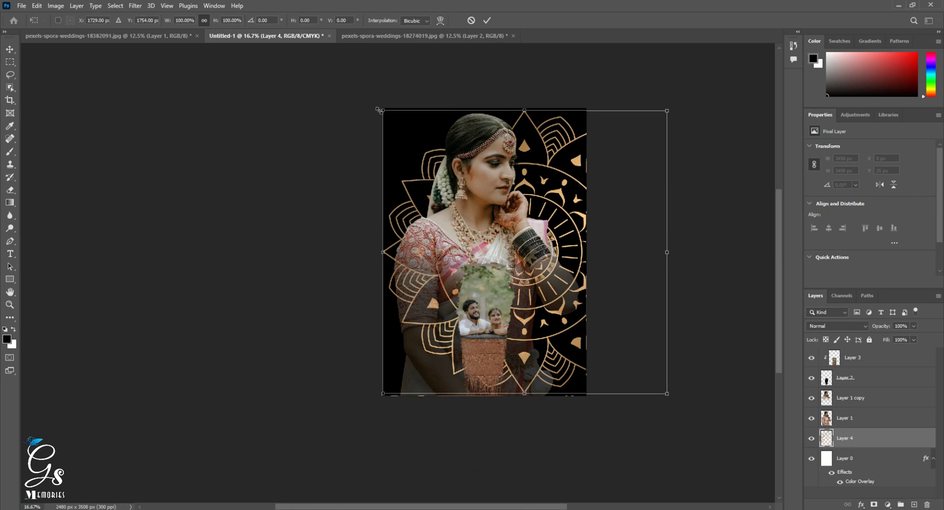
left_click_drag(380, 110, 473, 202)
left_click_drag(498, 263, 455, 177)
left_click_drag(529, 212, 542, 228)
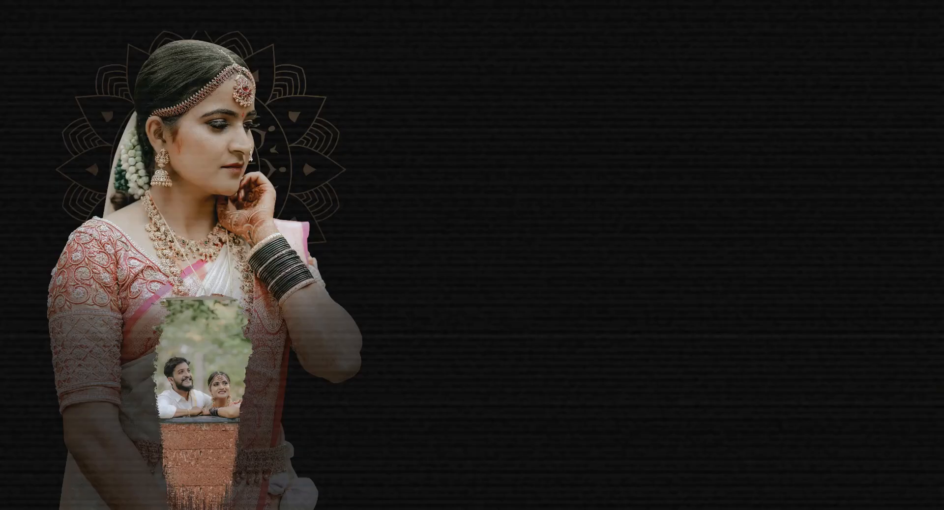